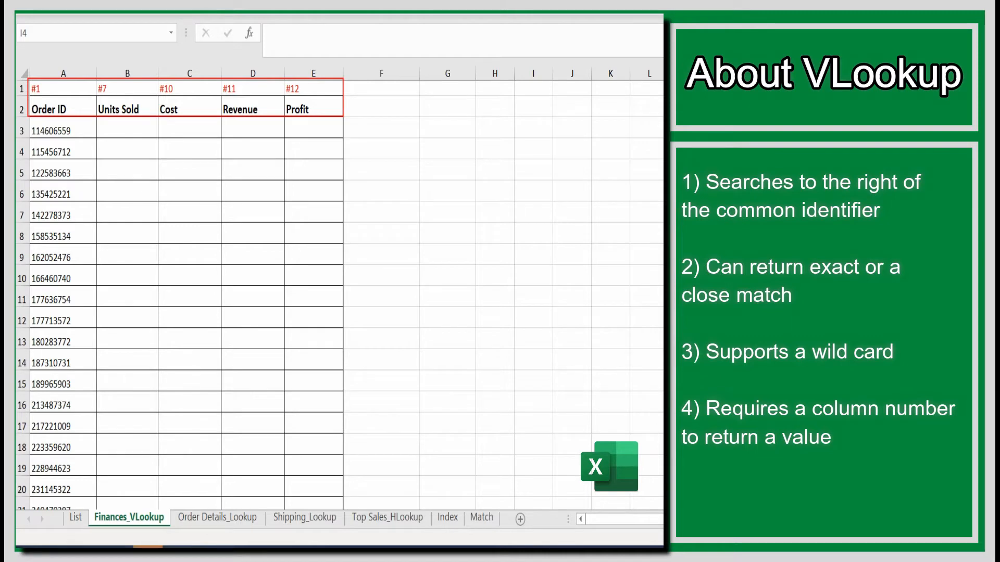
Step: Examine the List sheet's header row from Order ID across to Units Sold and Profit to work out their column positions
left_click(76, 517)
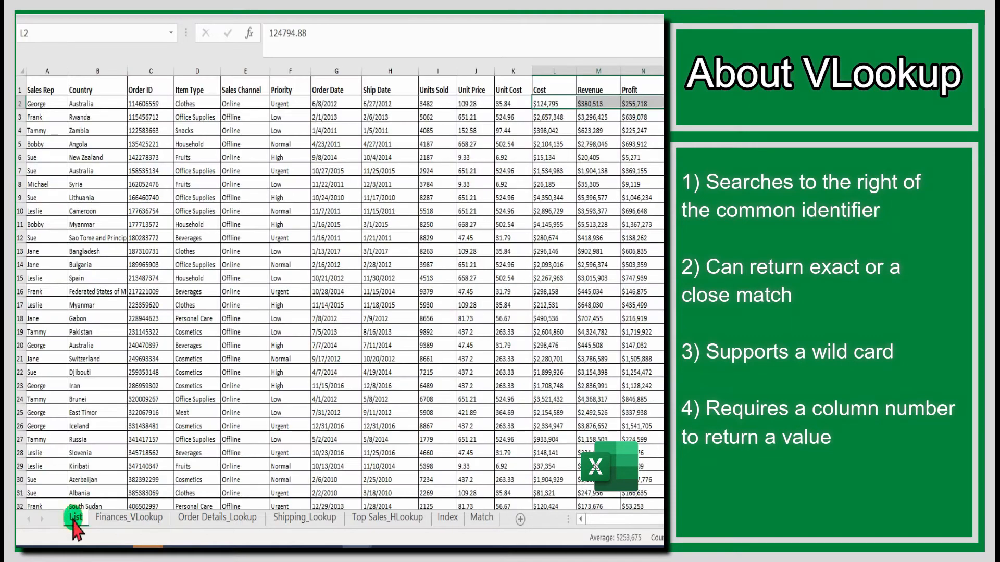
left_click(138, 86)
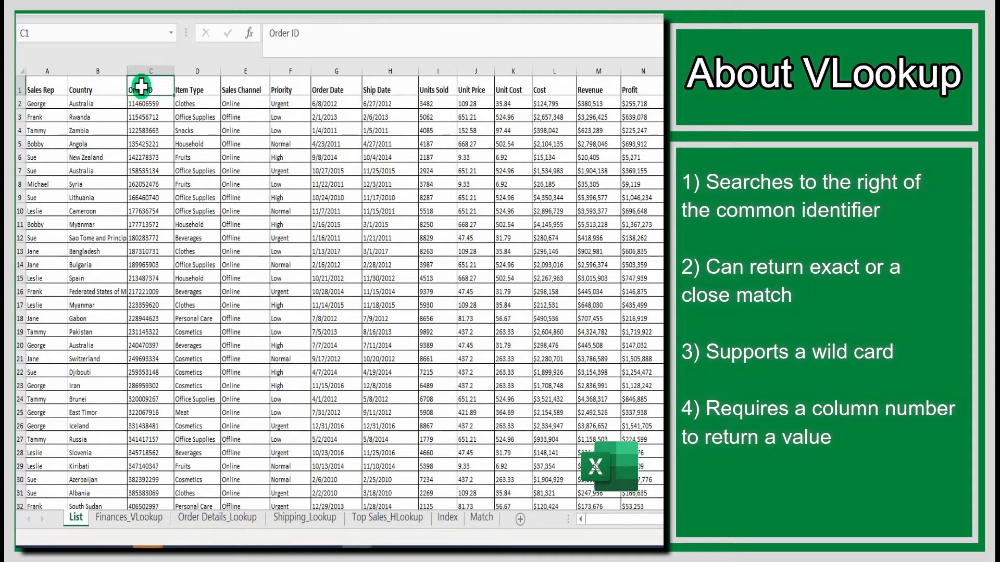
left_click_drag(141, 87, 421, 93)
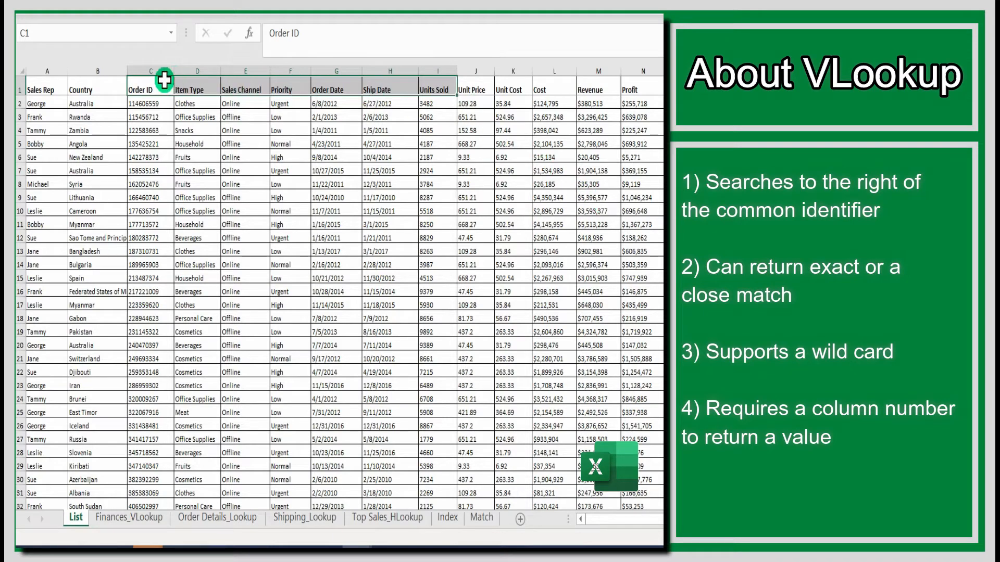
left_click_drag(137, 87, 656, 86)
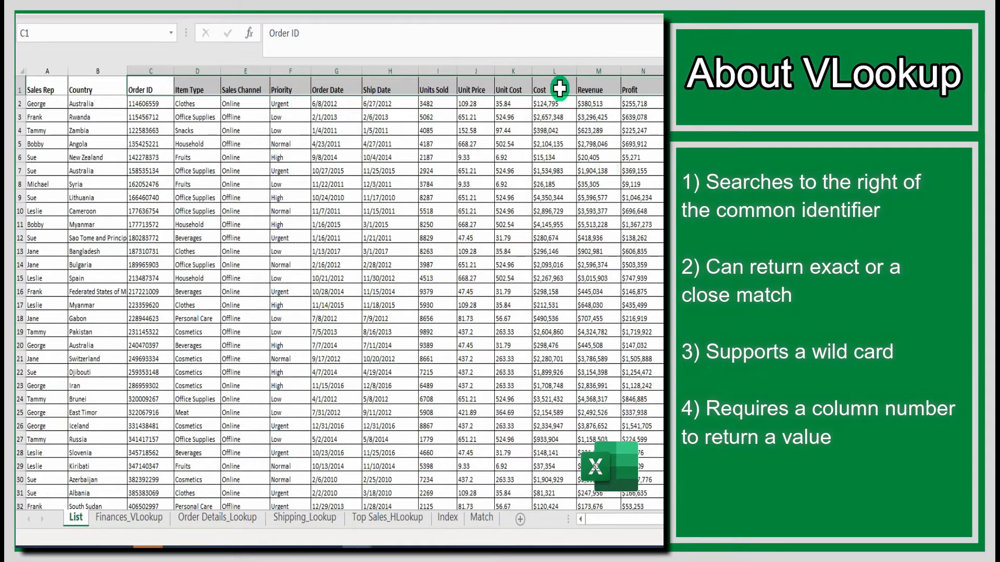
Step: On the Finances_VLookup sheet, start a VLOOKUP formula in B3 with A3 as the lookup value
left_click(125, 516)
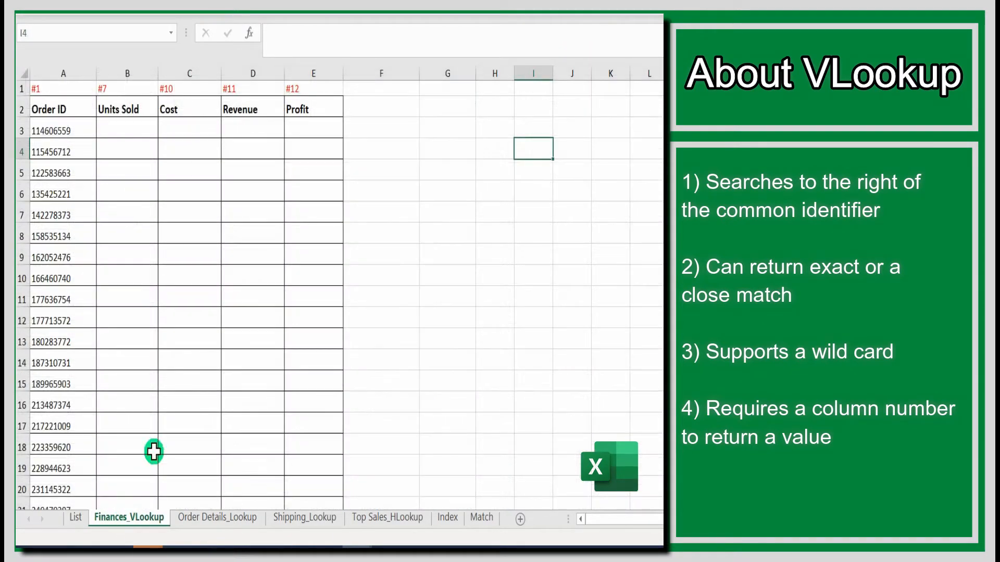
left_click(110, 135)
type("=")
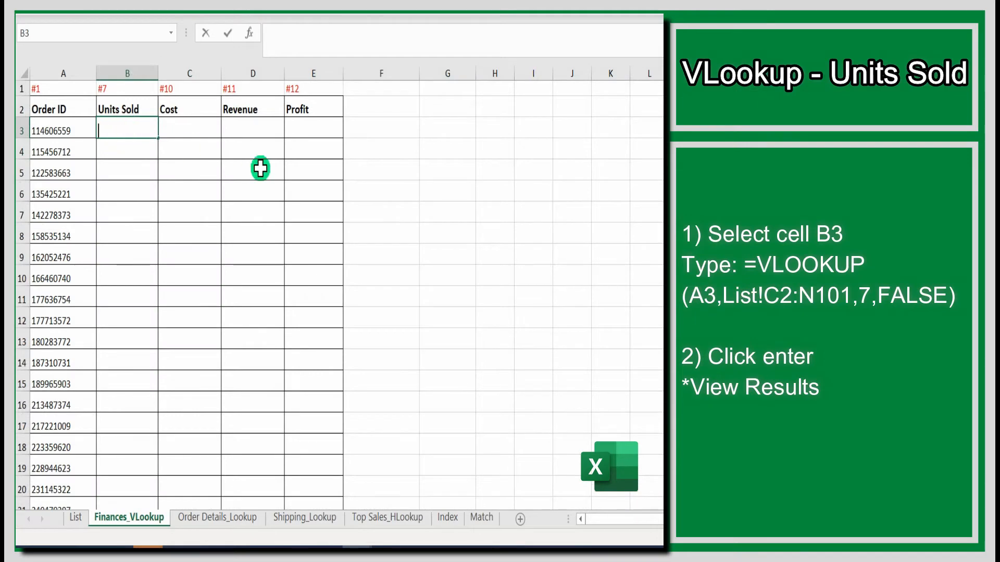
type("VLOO")
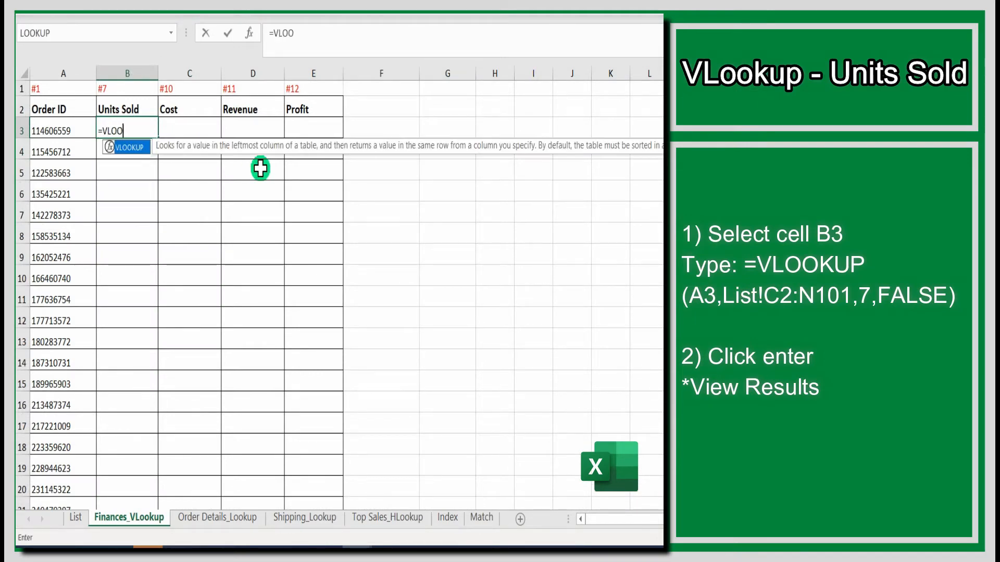
type("KUP(")
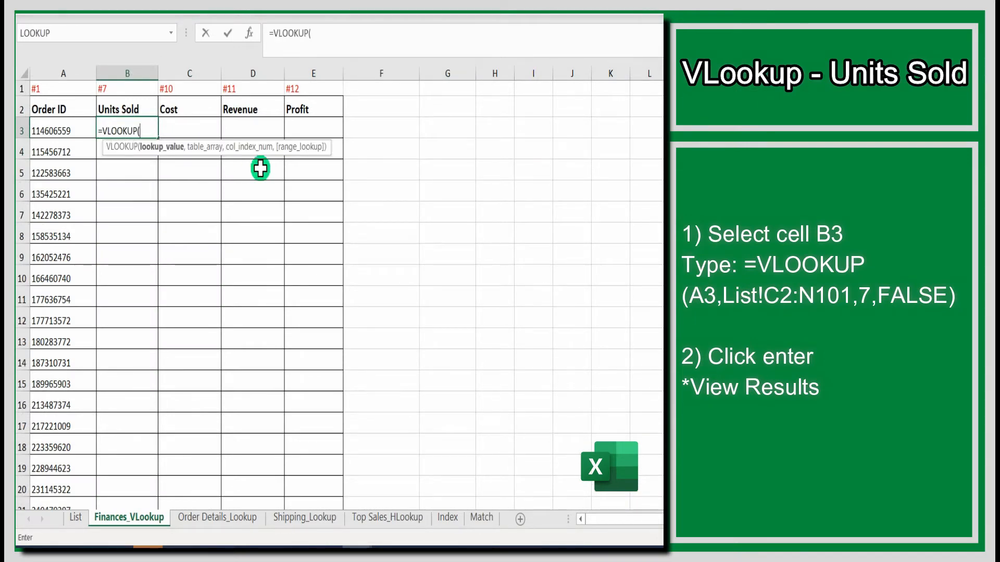
left_click(38, 132)
type(",")
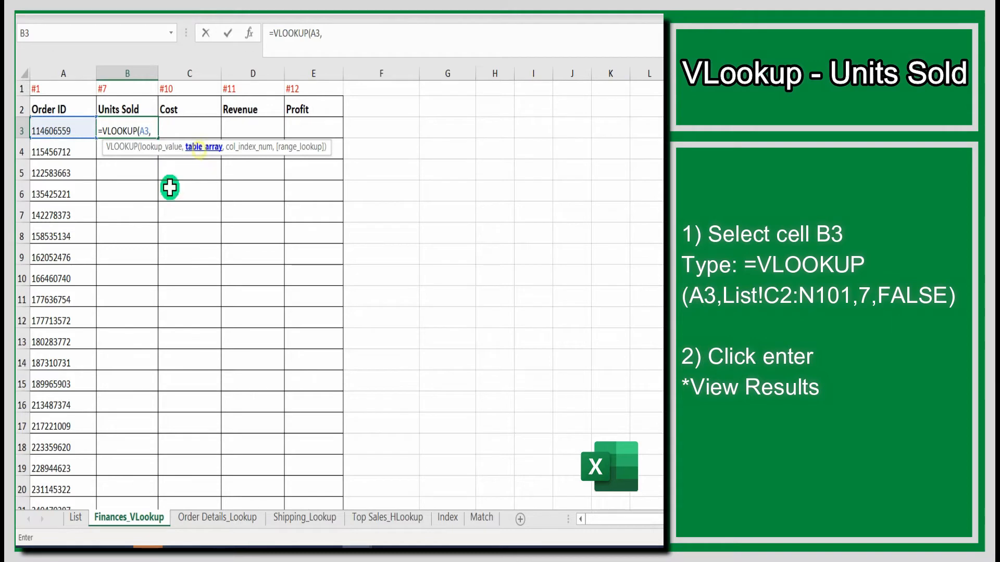
Step: Set the table array of the Units Sold lookup to C2:N101 on the List sheet
left_click(77, 518)
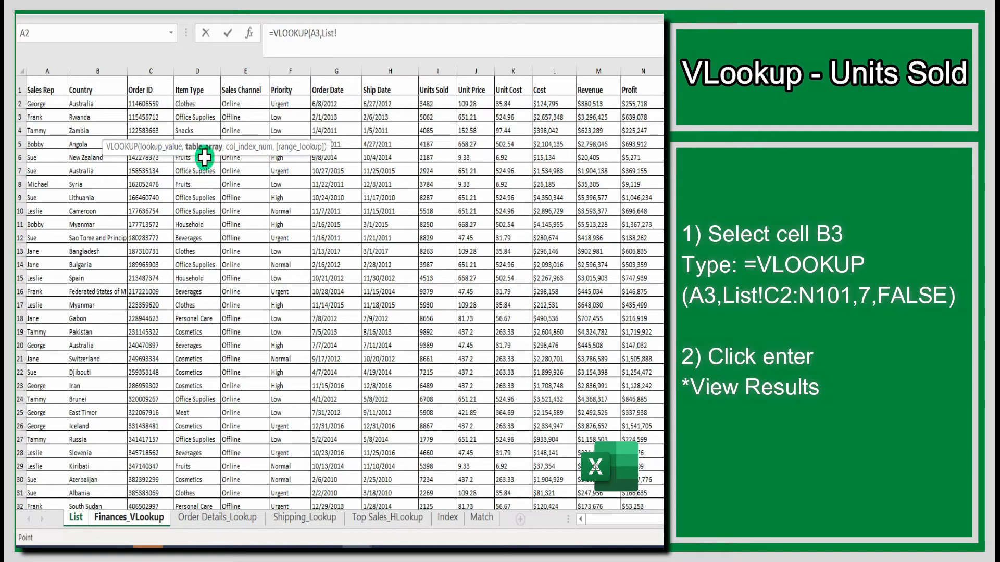
left_click(129, 518)
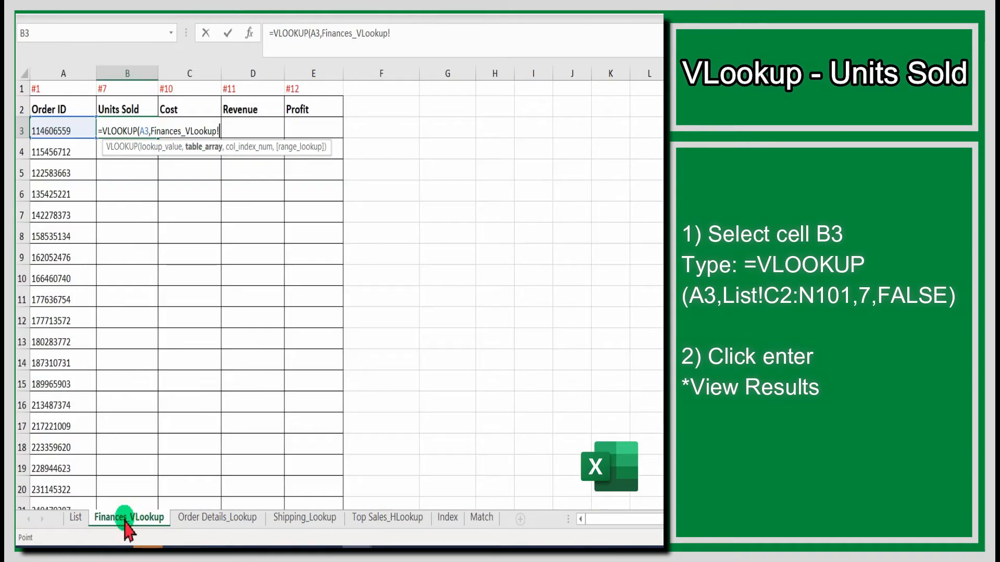
left_click(73, 518)
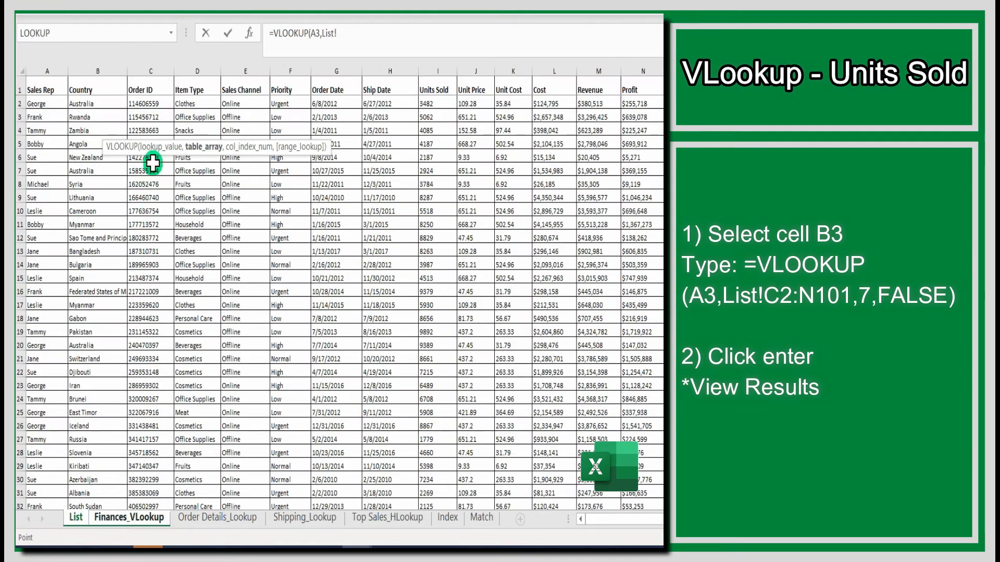
left_click(140, 105)
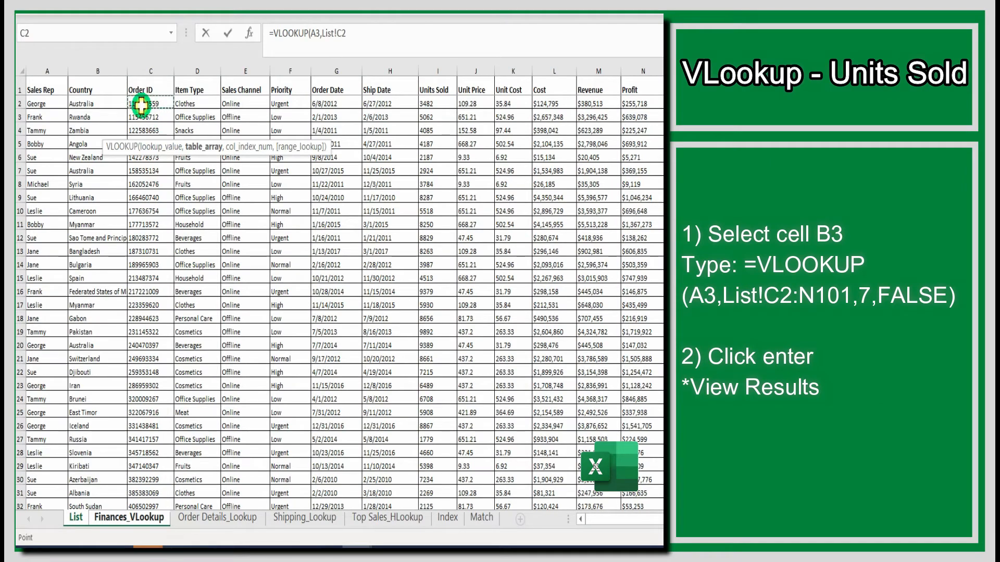
left_click_drag(141, 105, 649, 478)
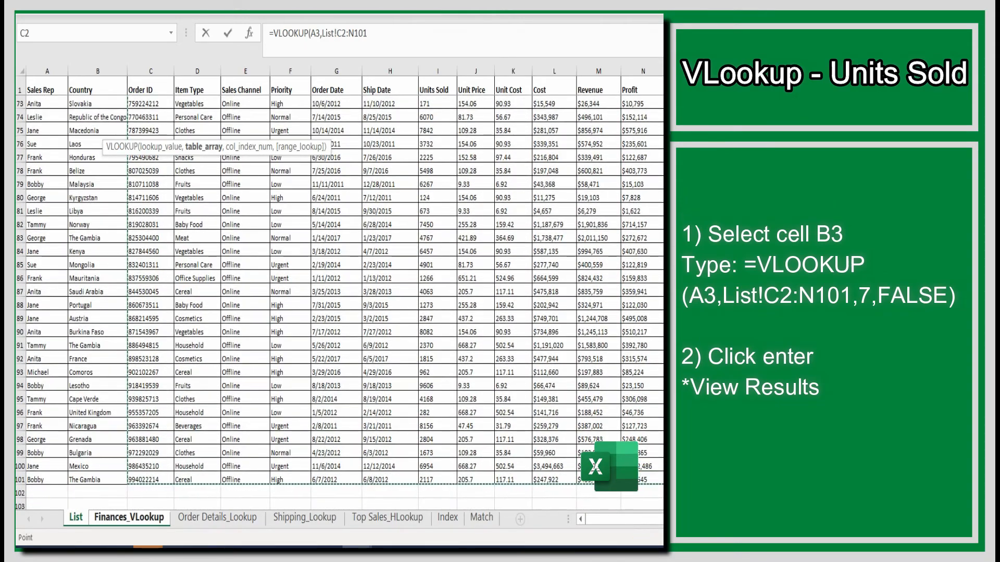
scroll(339, 303, "up", 20)
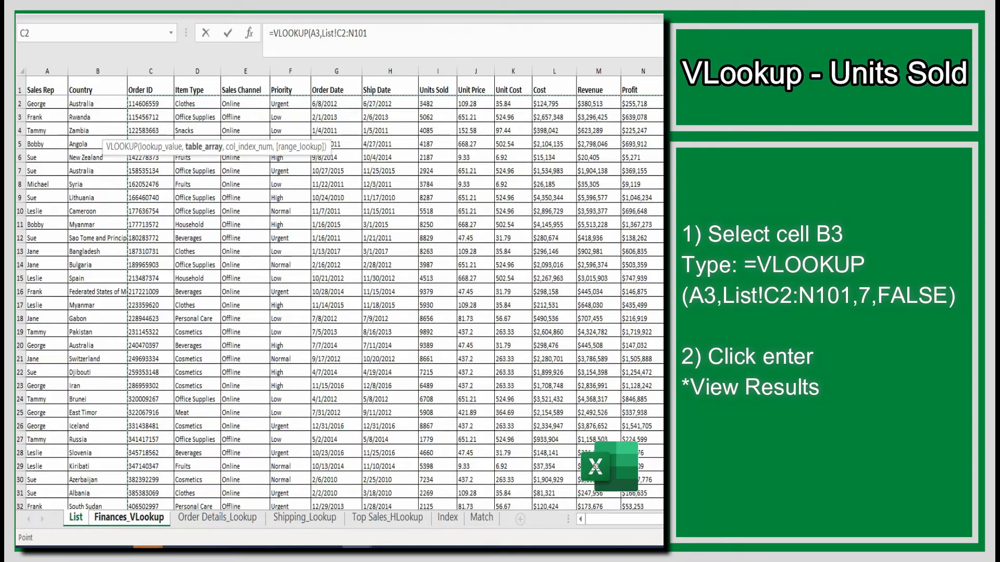
Step: Complete the Units Sold formula with column index 7 and FALSE for an exact match, and enter it
left_click(391, 30)
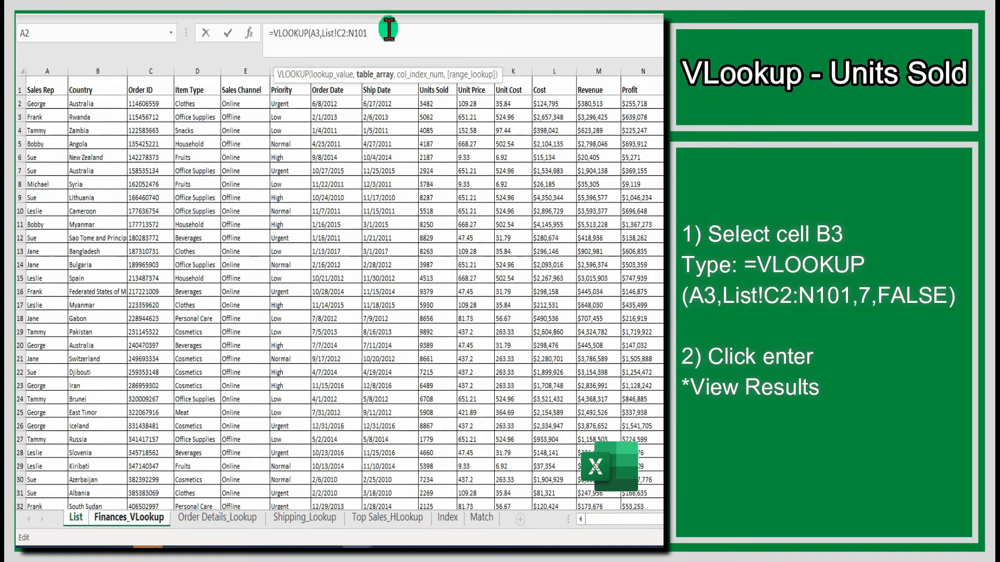
type(",")
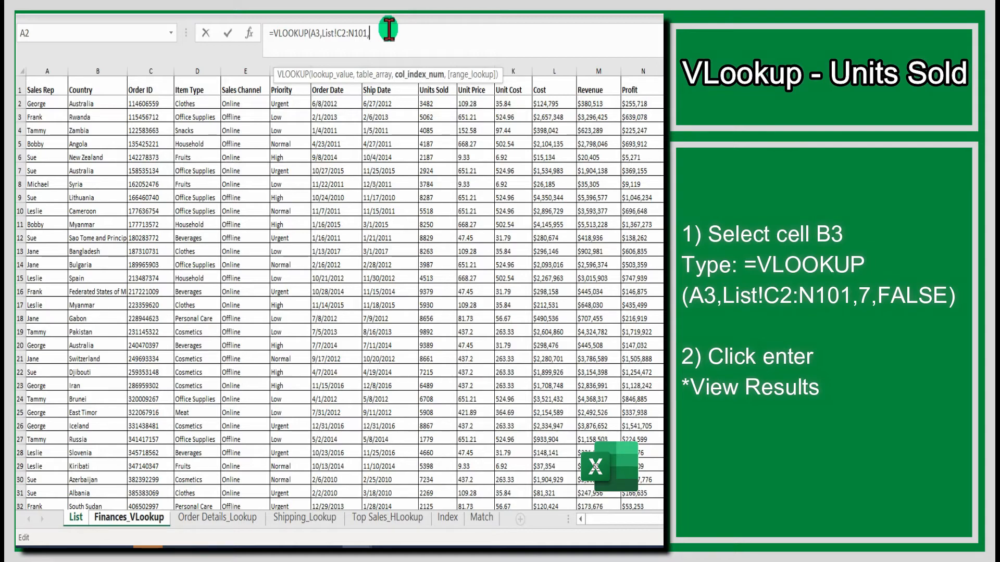
type(" 7,")
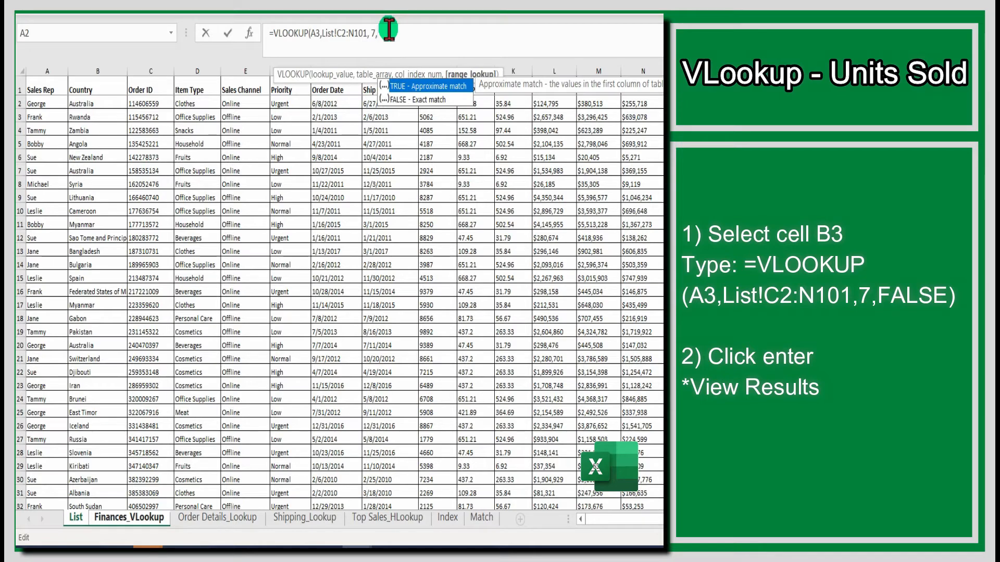
type(" FALSE")
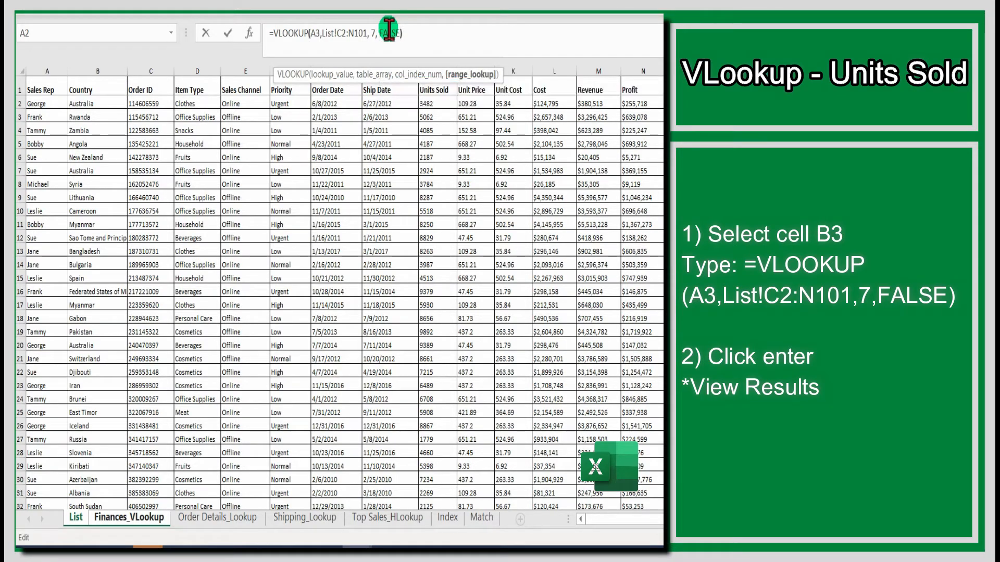
type(")")
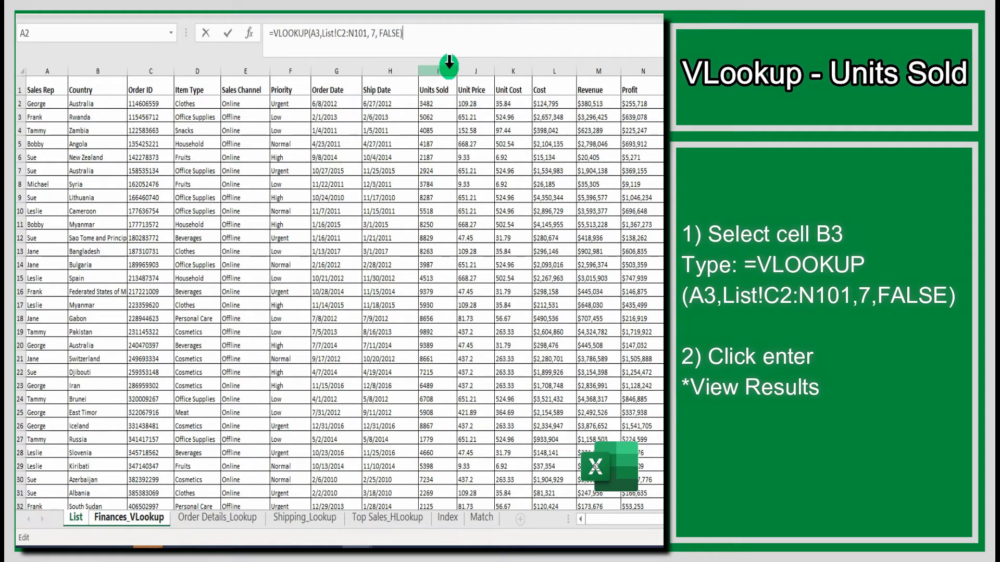
key("Return")
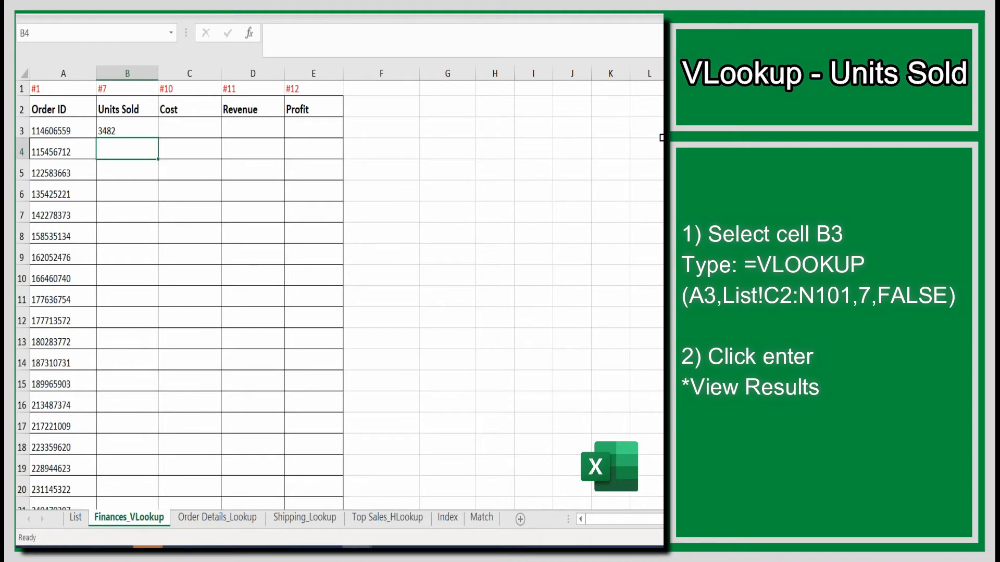
left_click(662, 143)
left_click_drag(96, 112, 158, 136)
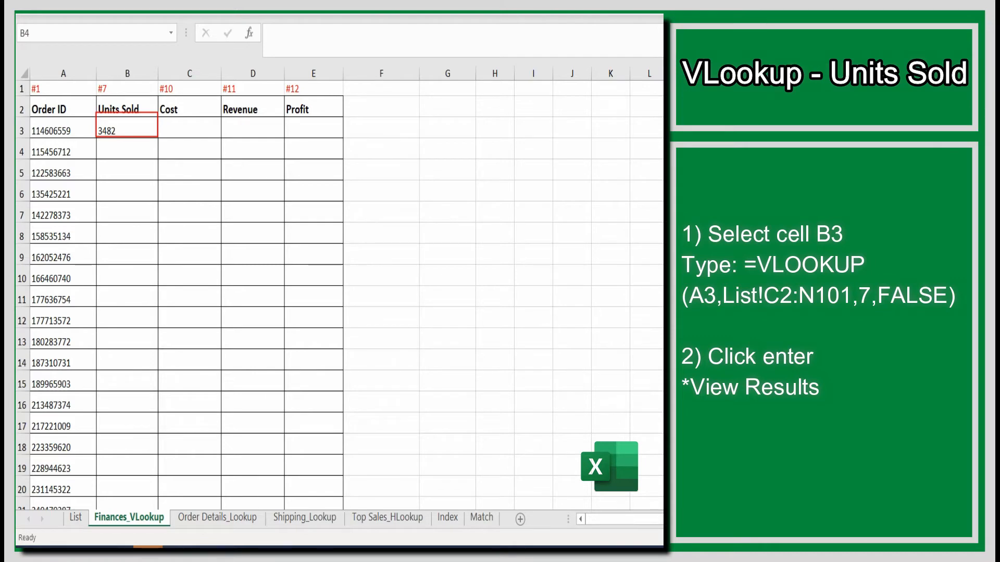
Step: Start a VLOOKUP formula in C3 under Cost with A3 as the lookup value
left_click(194, 127)
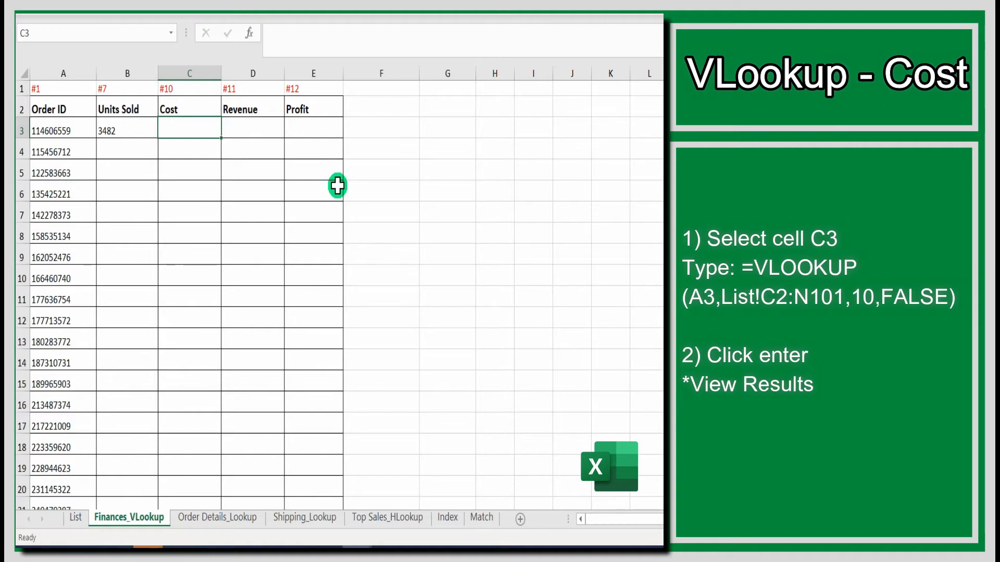
type("=VLOO")
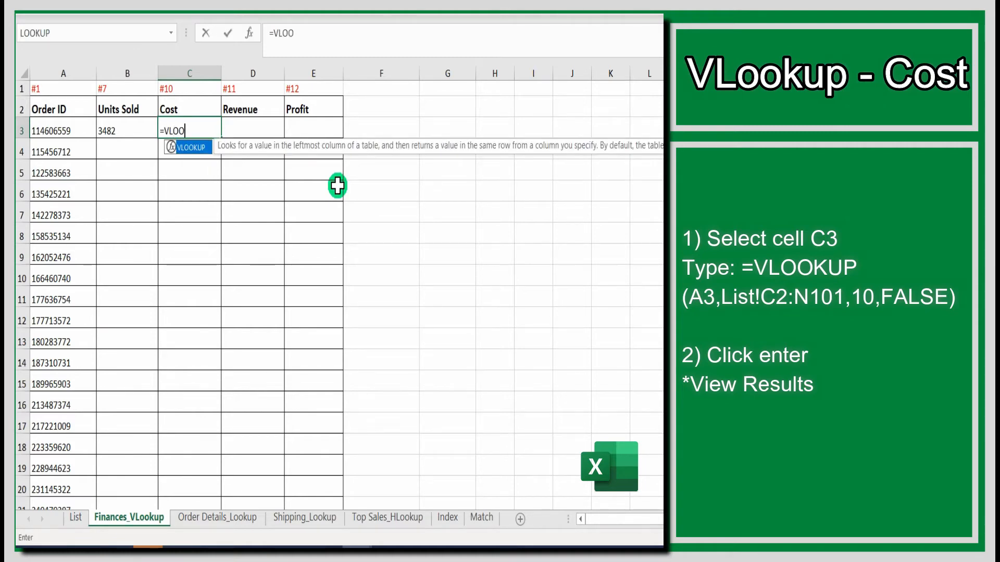
type("KUP(")
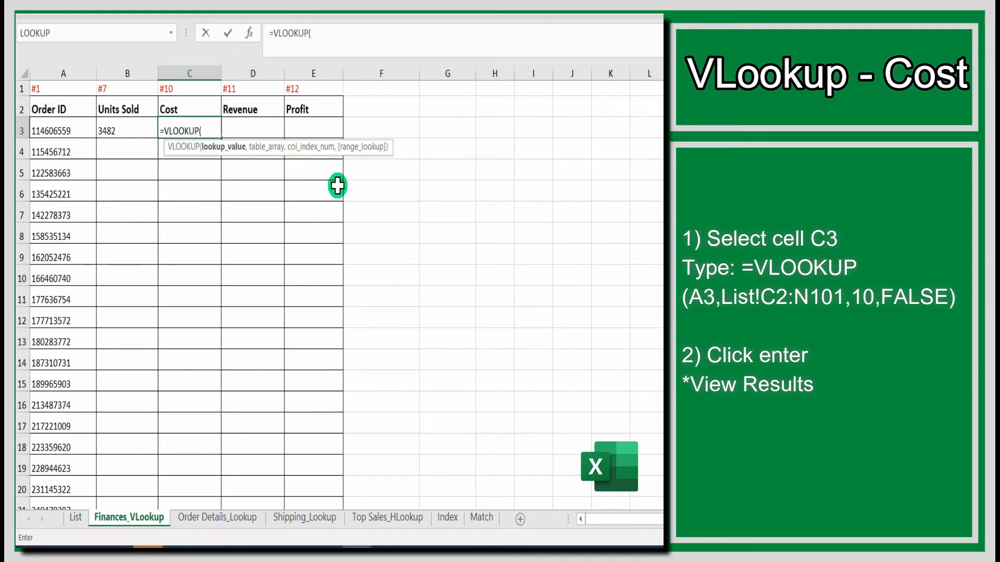
left_click(83, 131)
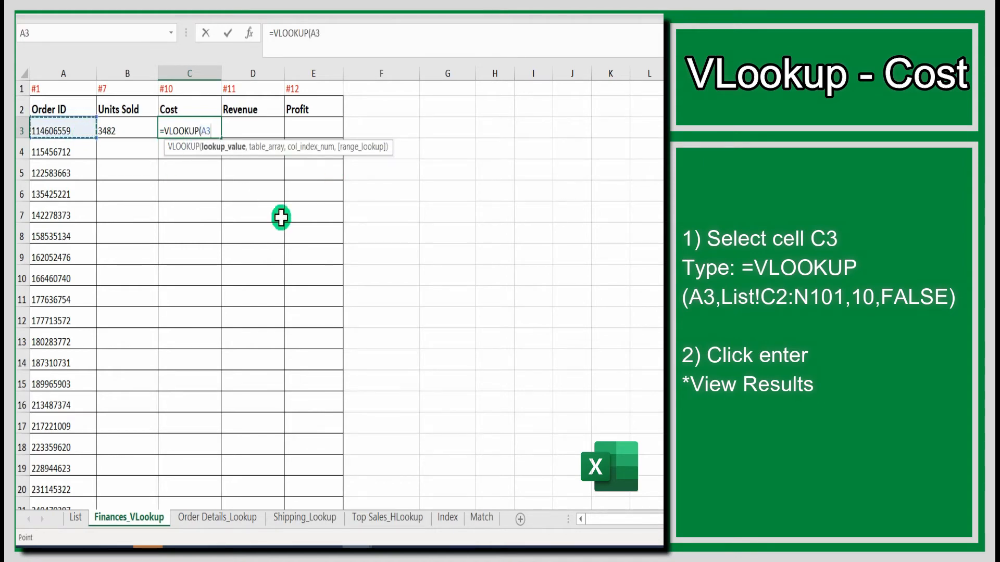
type(",")
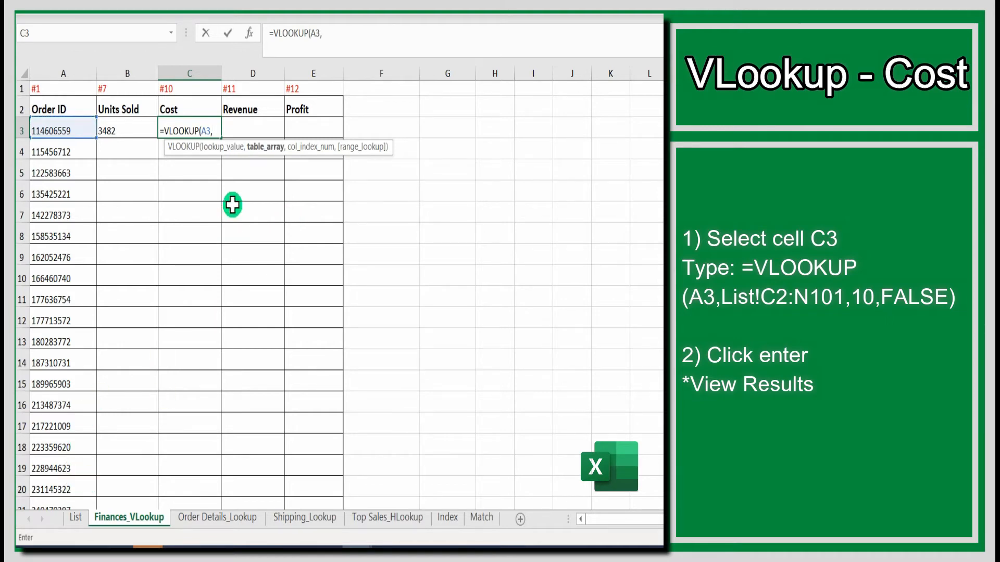
Step: Set the table array of the Cost lookup to C2:N101 on the List sheet
left_click(76, 518)
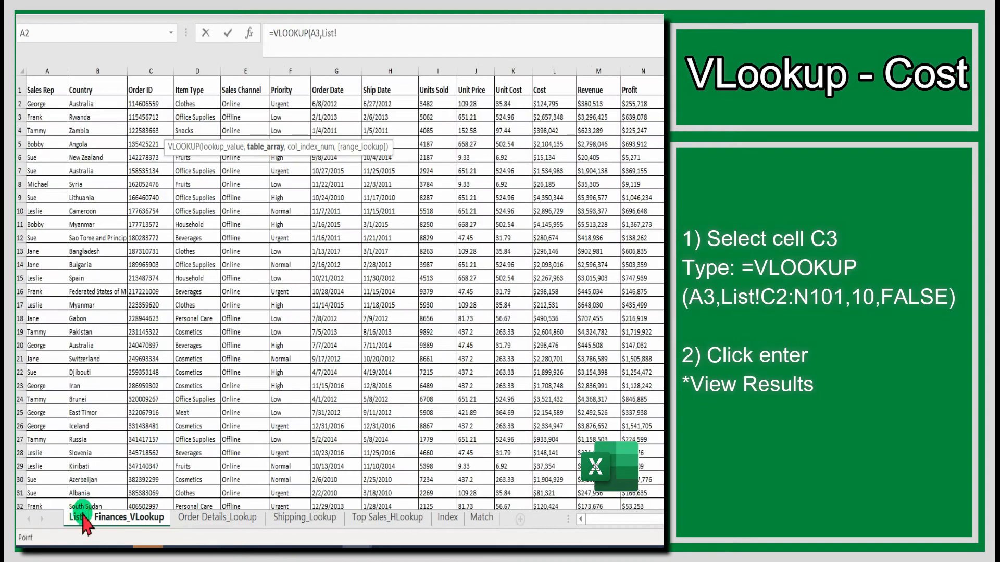
left_click(142, 104)
left_click_drag(142, 104, 641, 475)
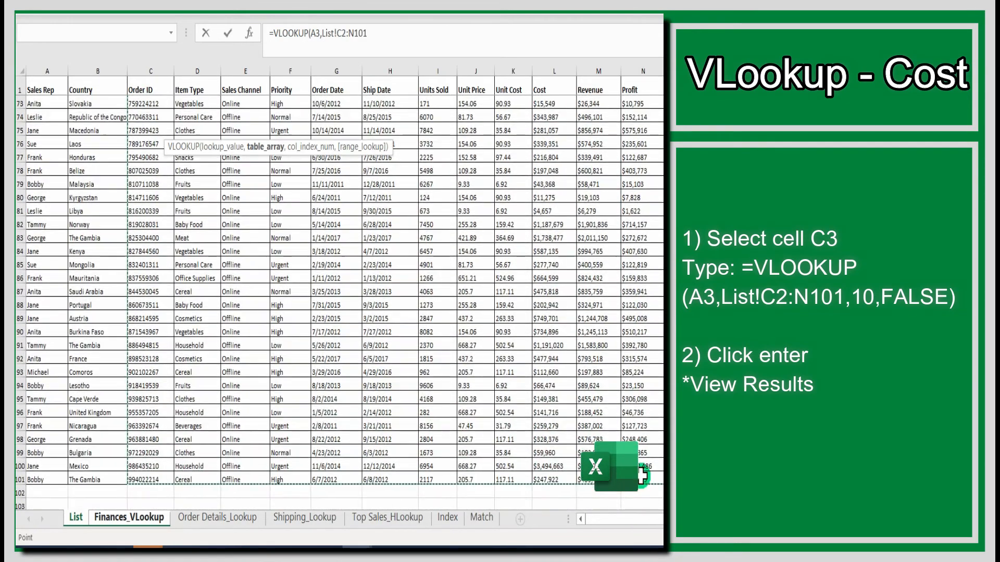
scroll(339, 302, "up", 20)
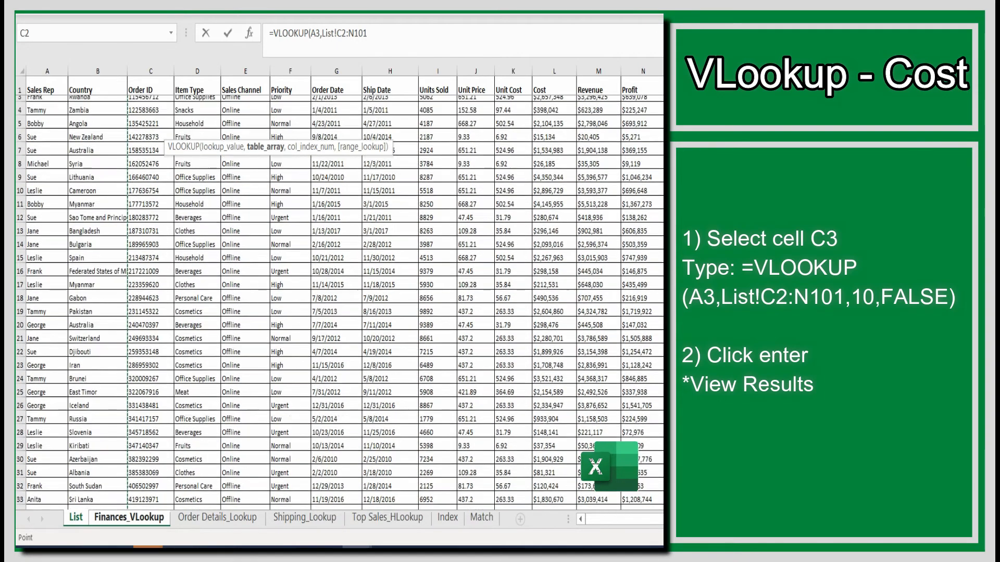
Step: Complete the Cost formula with column index 10 and FALSE for an exact match, and enter it
left_click(419, 31)
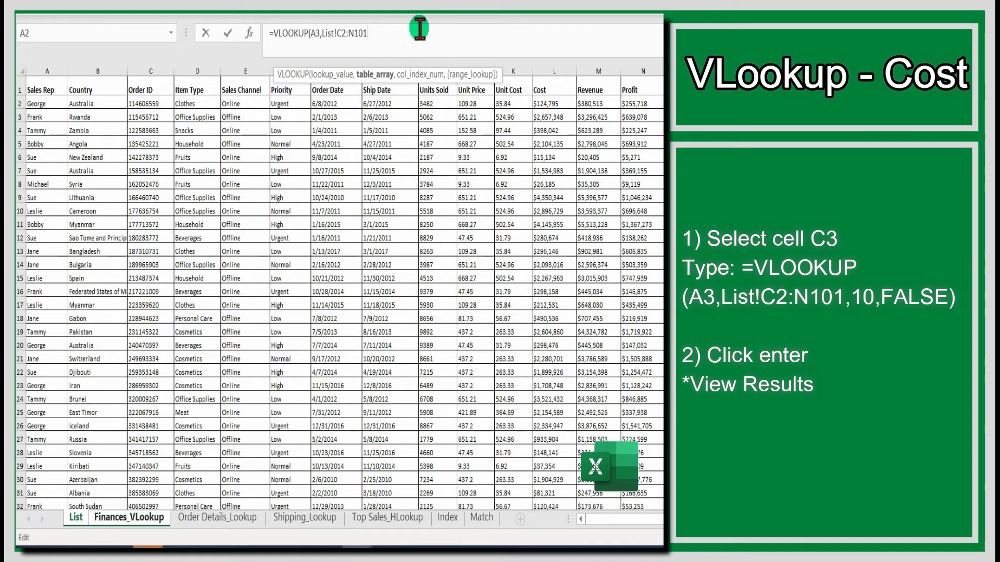
type(",")
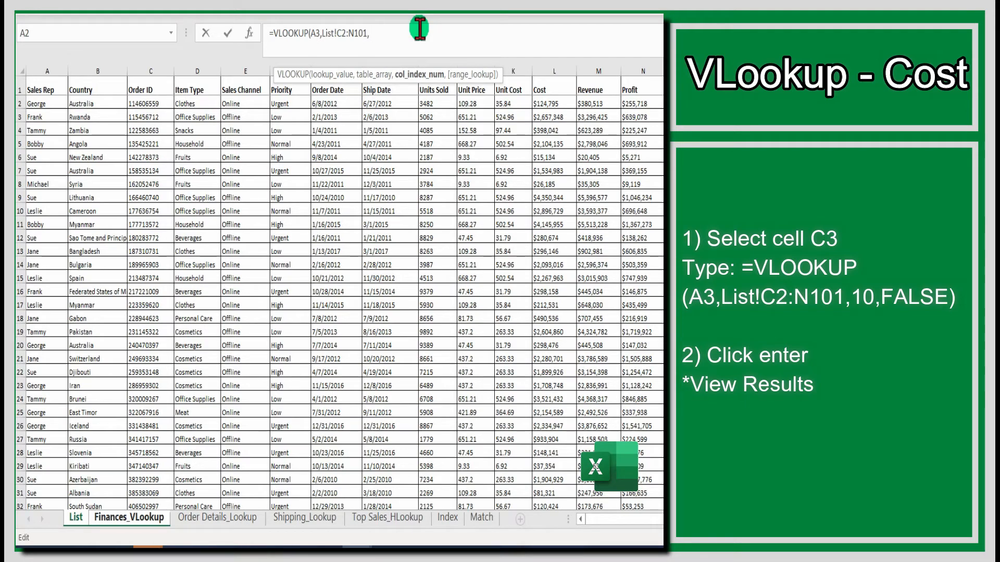
type(" 10, FALS")
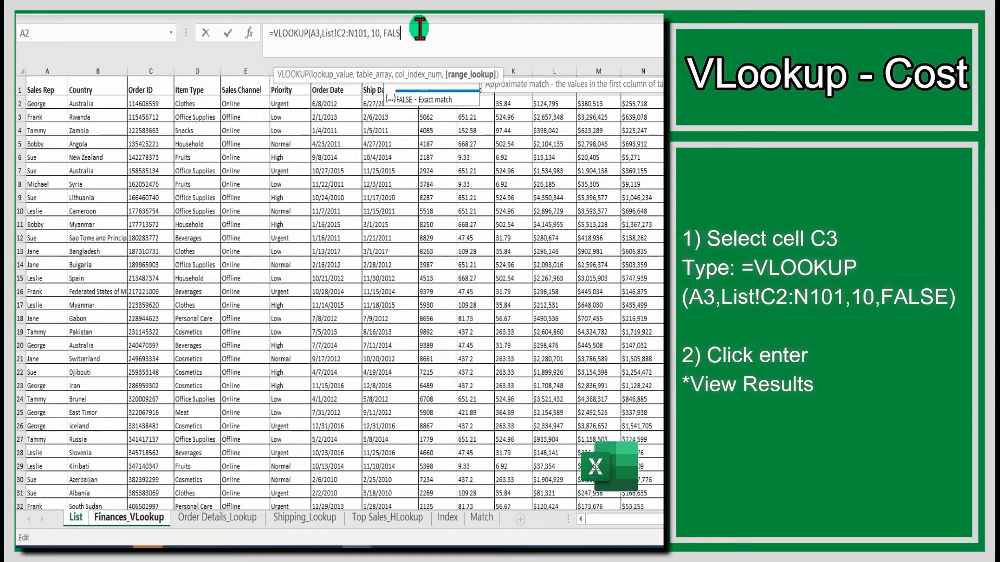
type("E)")
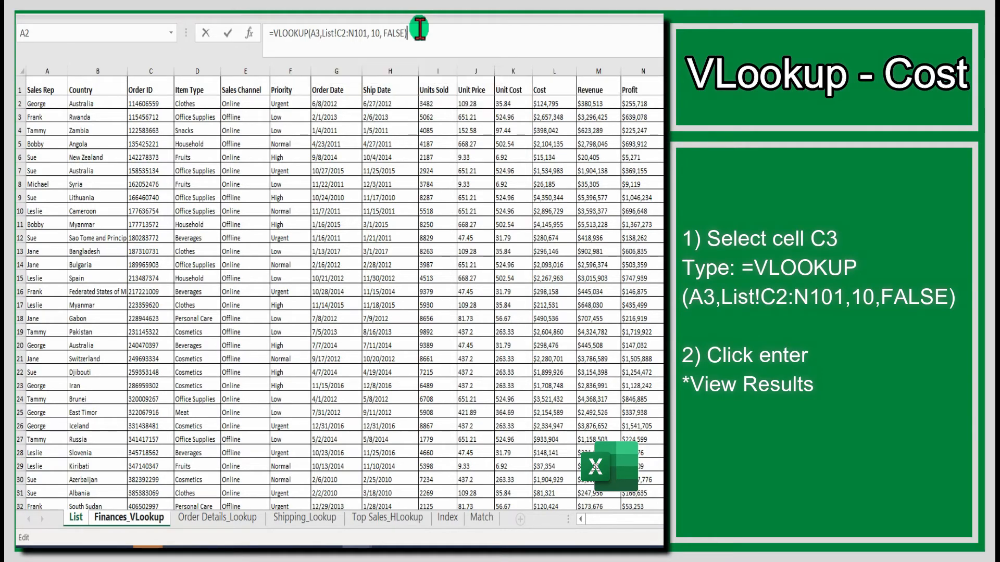
key("Return")
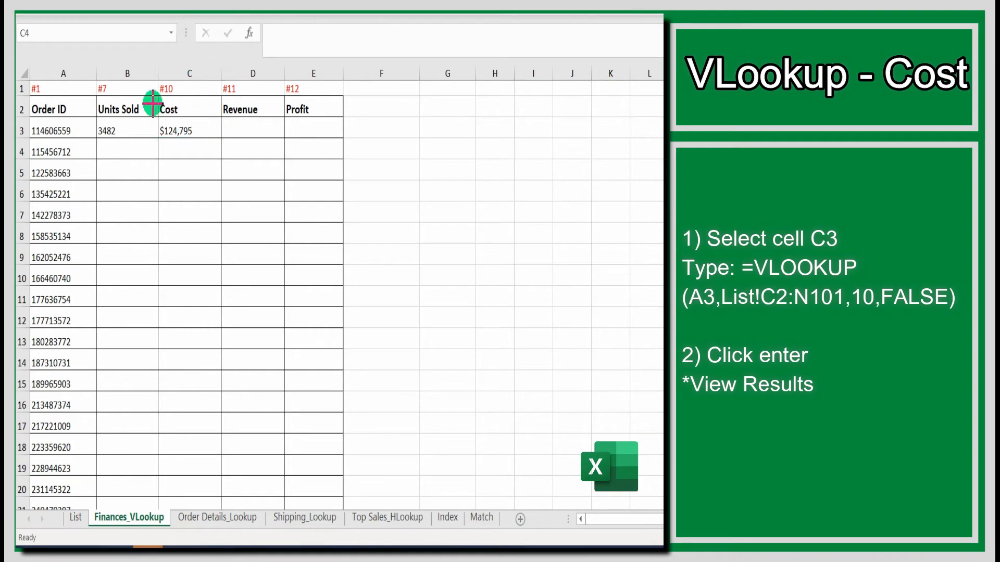
left_click_drag(158, 115, 219, 136)
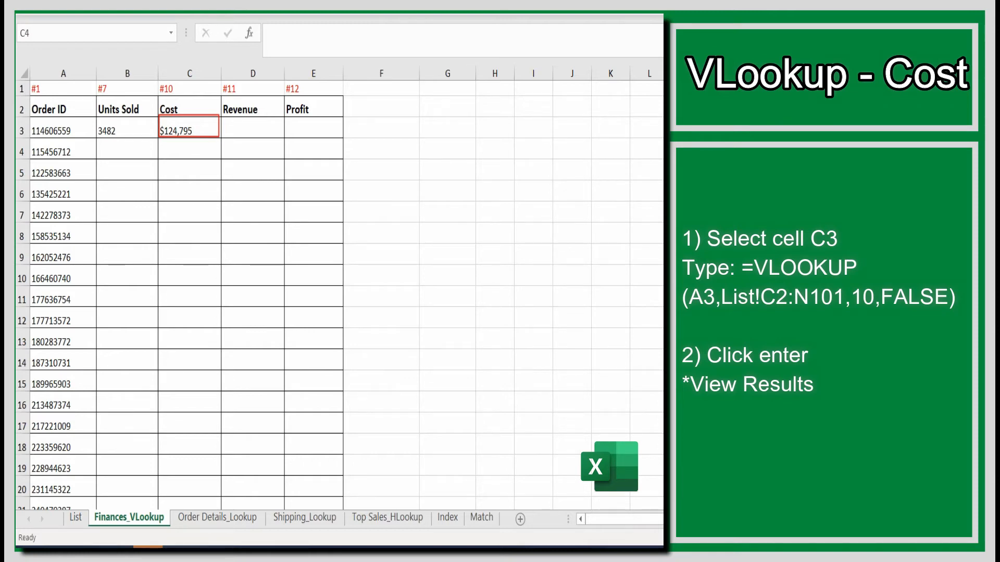
key("Escape")
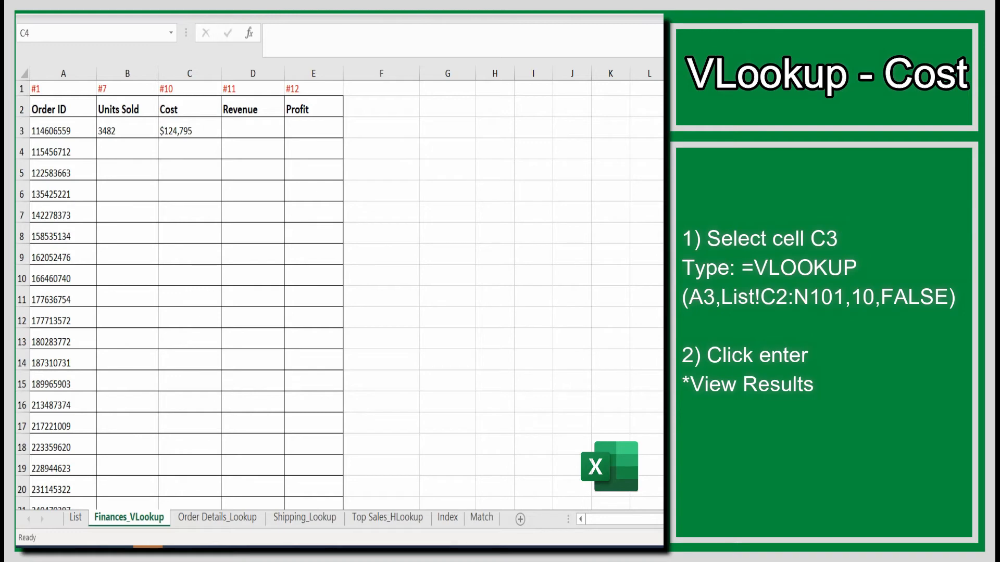
left_click(402, 194)
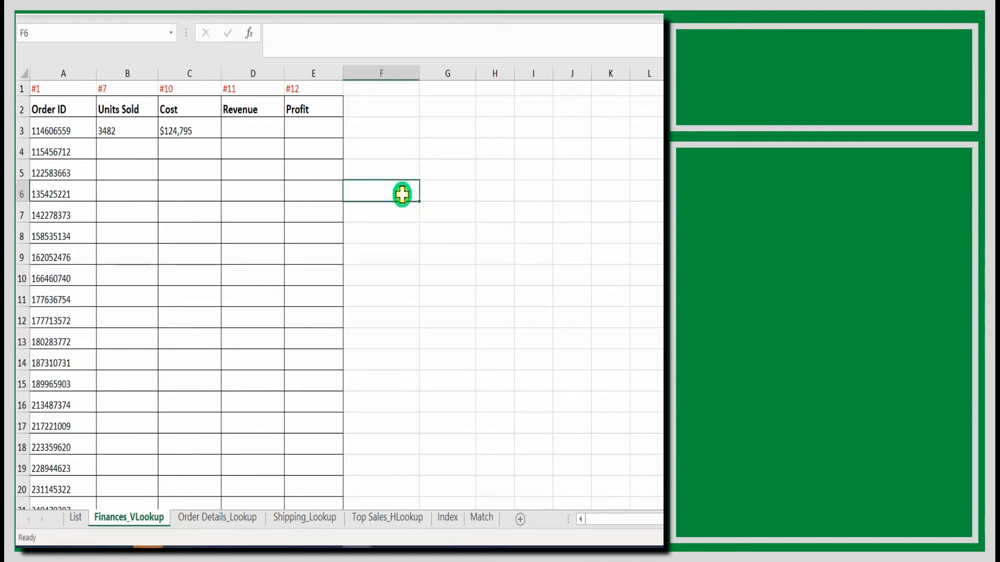
Step: Make the table array in the C3 Cost formula absolute as List!$C$2:$N$101 and enter it
left_click(187, 125)
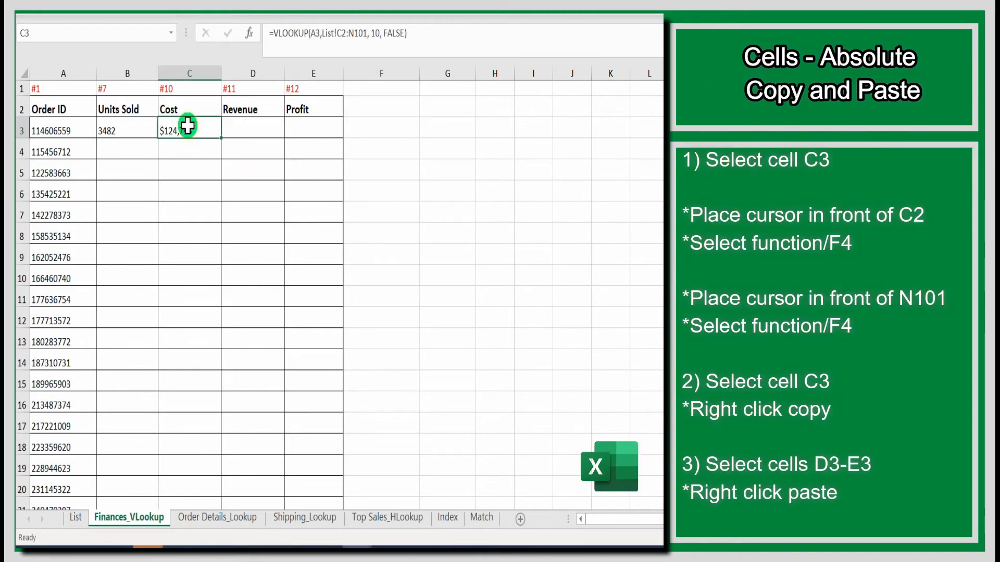
left_click(337, 34)
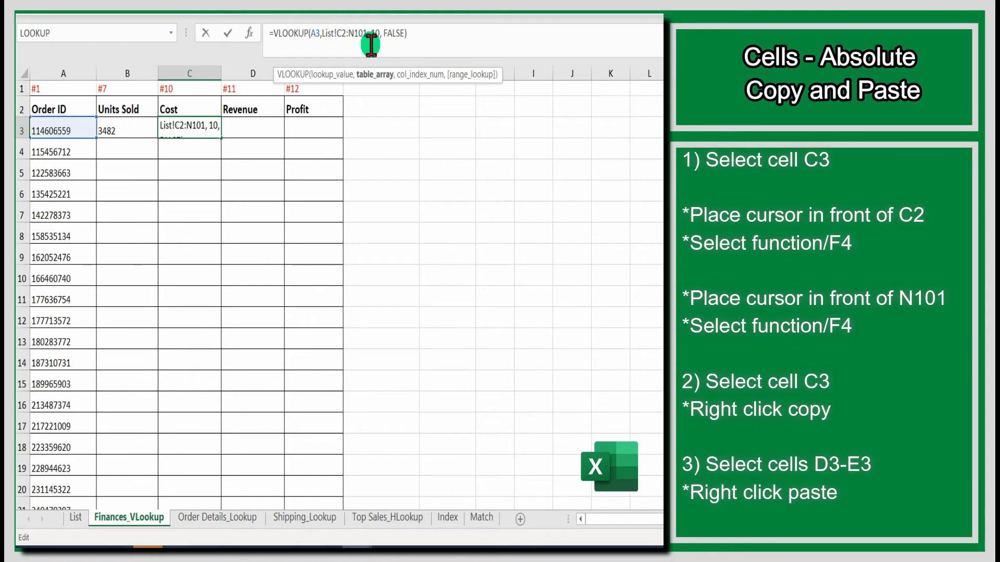
key("F4")
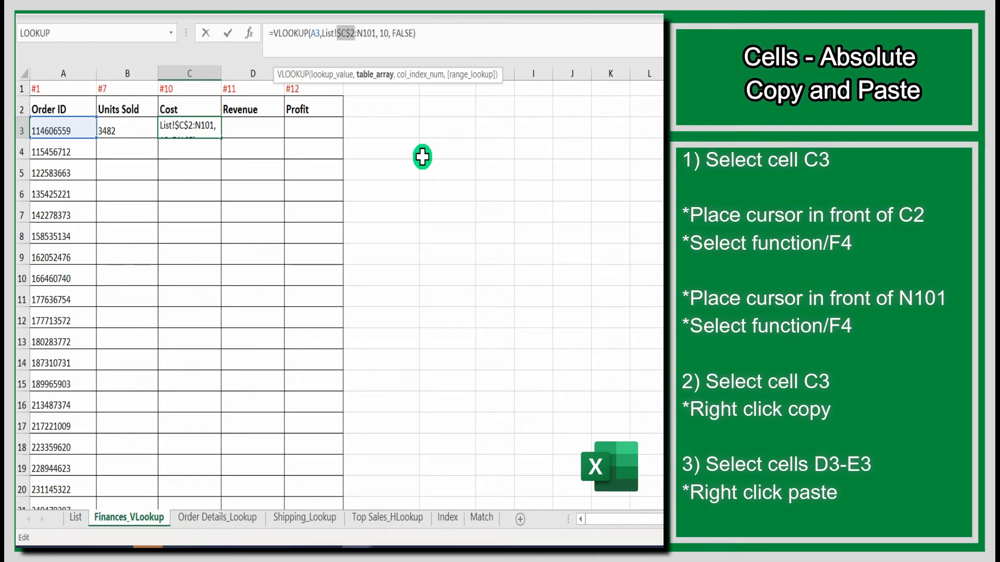
left_click(363, 32)
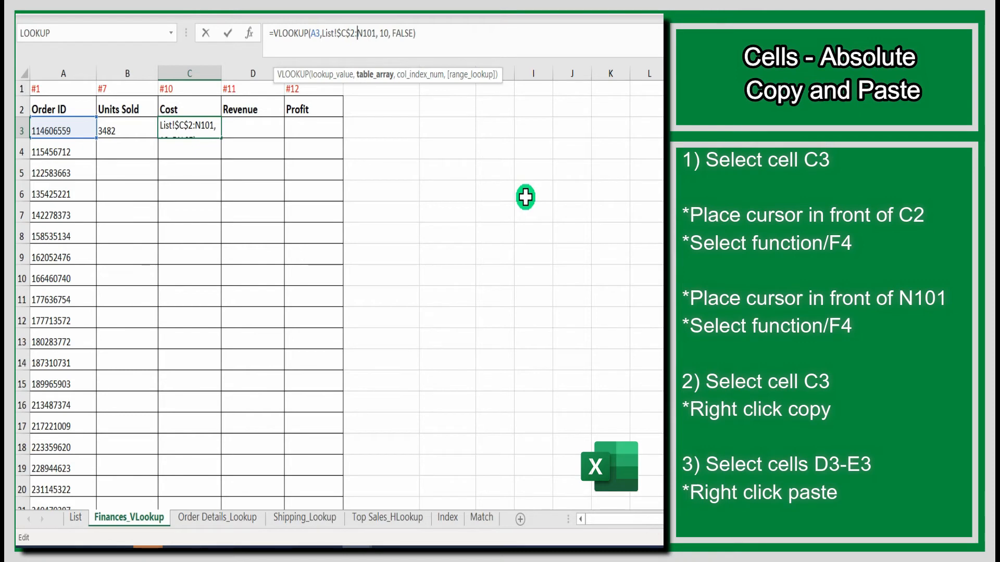
key("F4")
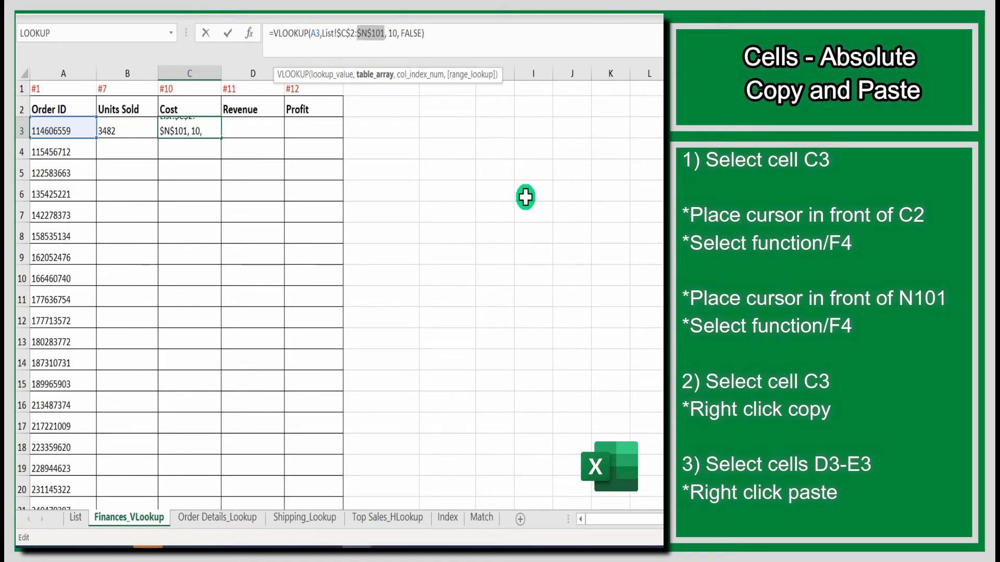
left_click(448, 38)
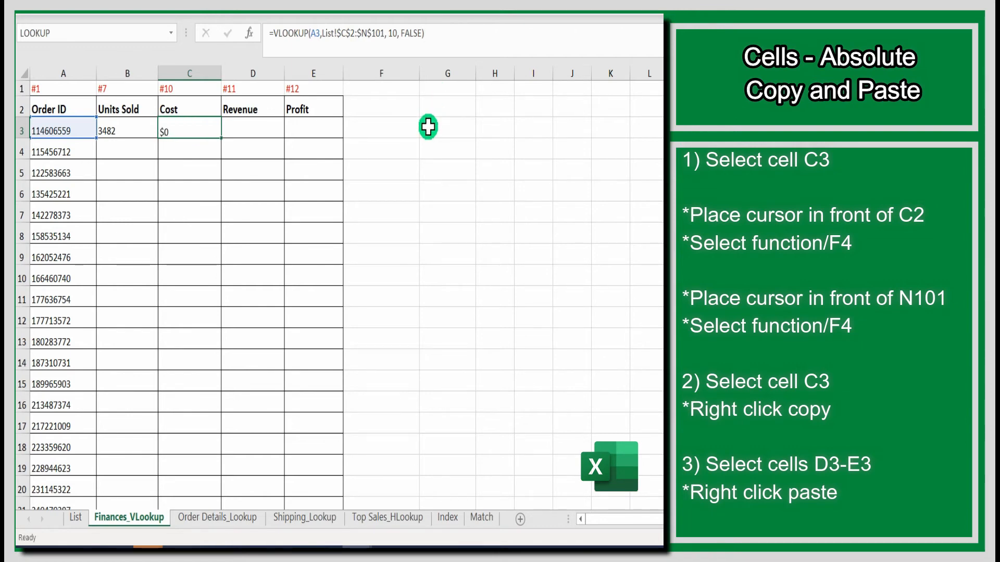
key("Return")
Step: Copy the Cost formula from C3 and paste it into D3:E3 under Revenue and Profit
left_click(212, 127)
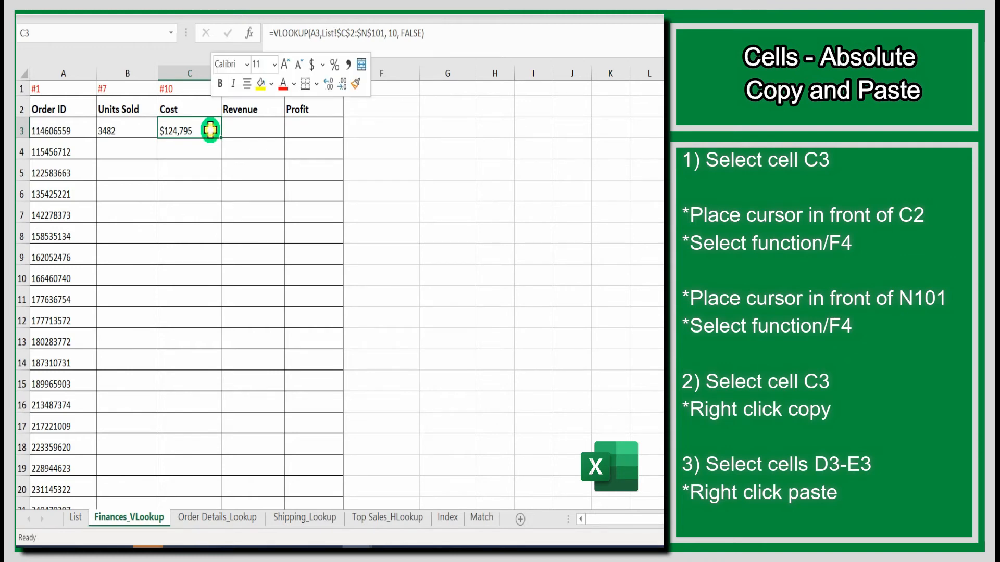
right_click(210, 130)
left_click(231, 139)
left_click_drag(233, 126, 307, 127)
right_click(307, 127)
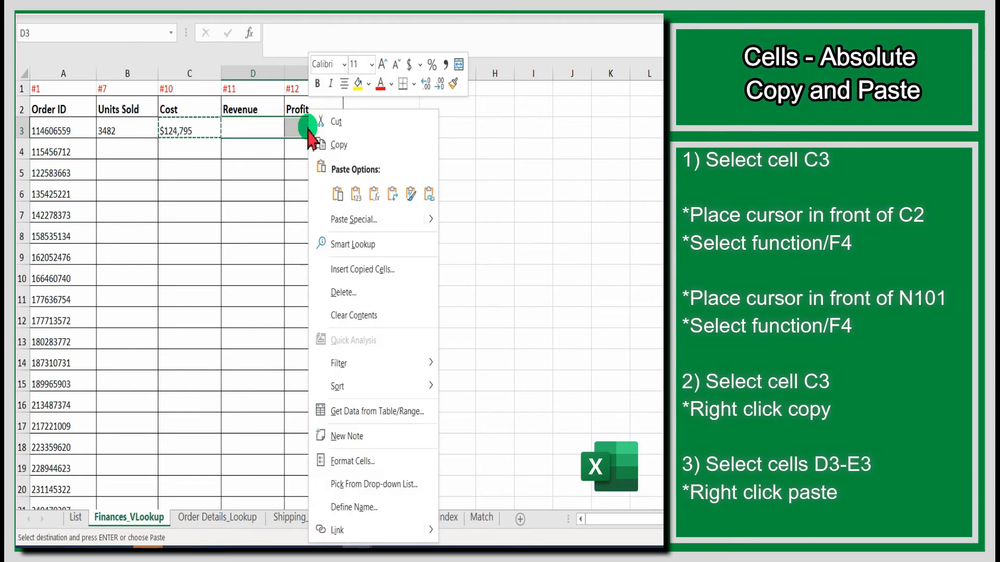
left_click(331, 186)
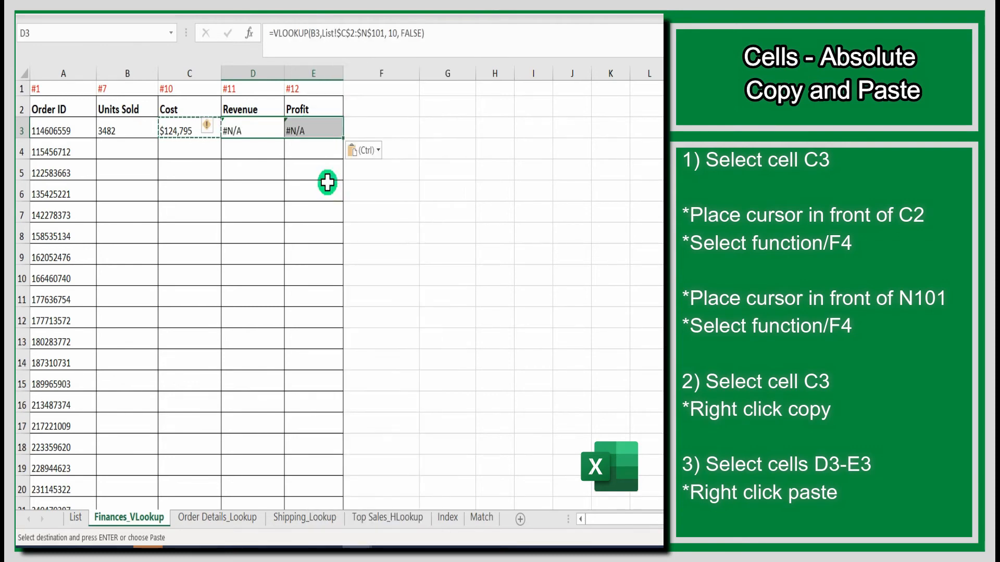
Step: Change the Revenue formula in D3 to use A3 as the lookup value and 11 as the column index
left_click(263, 130)
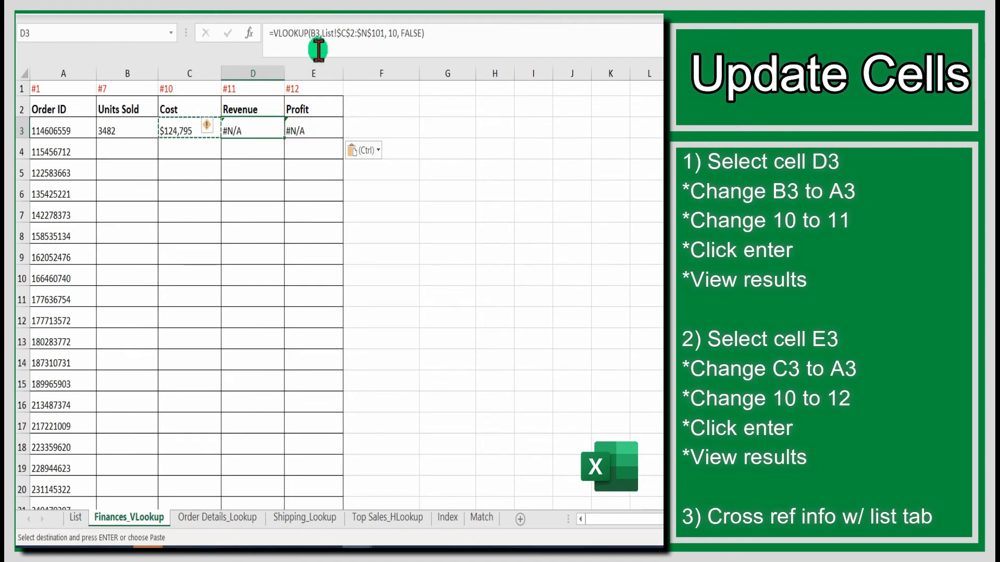
left_click(314, 33)
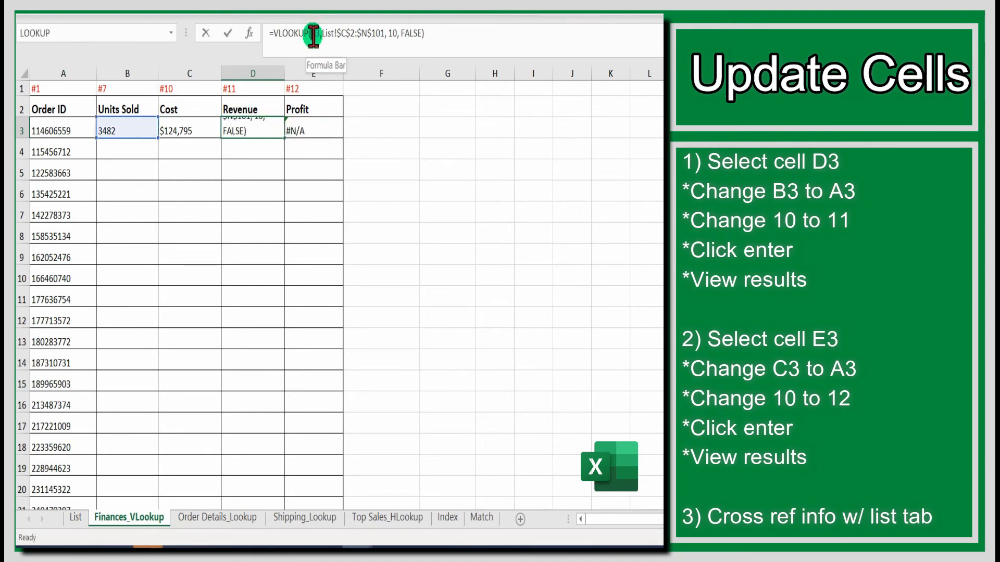
key("BackSpace")
type("A")
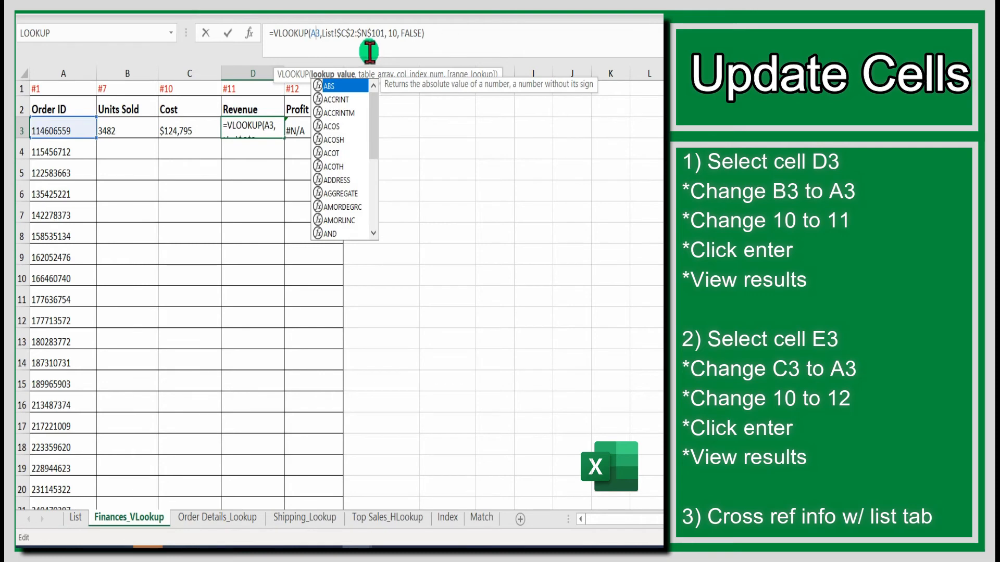
left_click(396, 33)
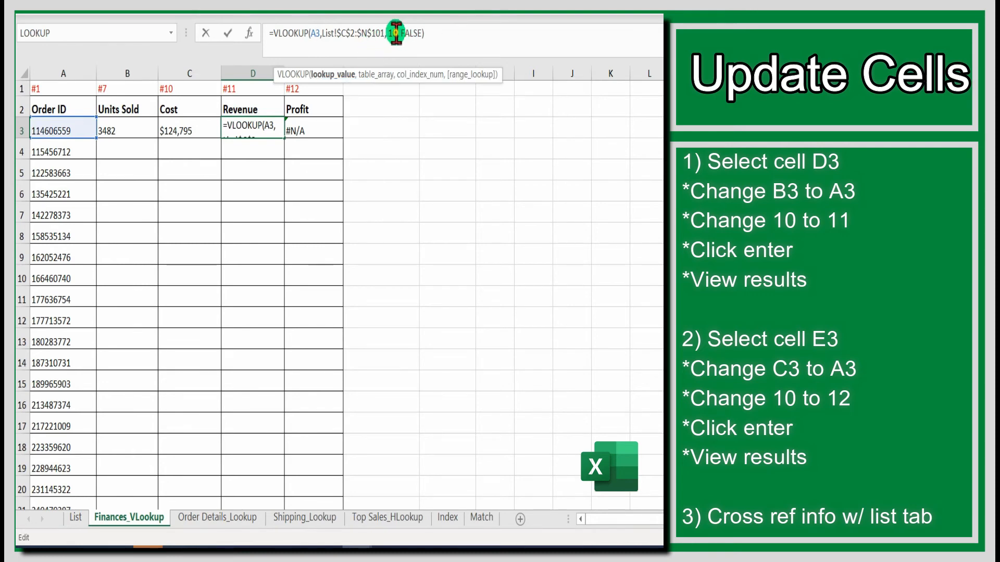
left_click(394, 32)
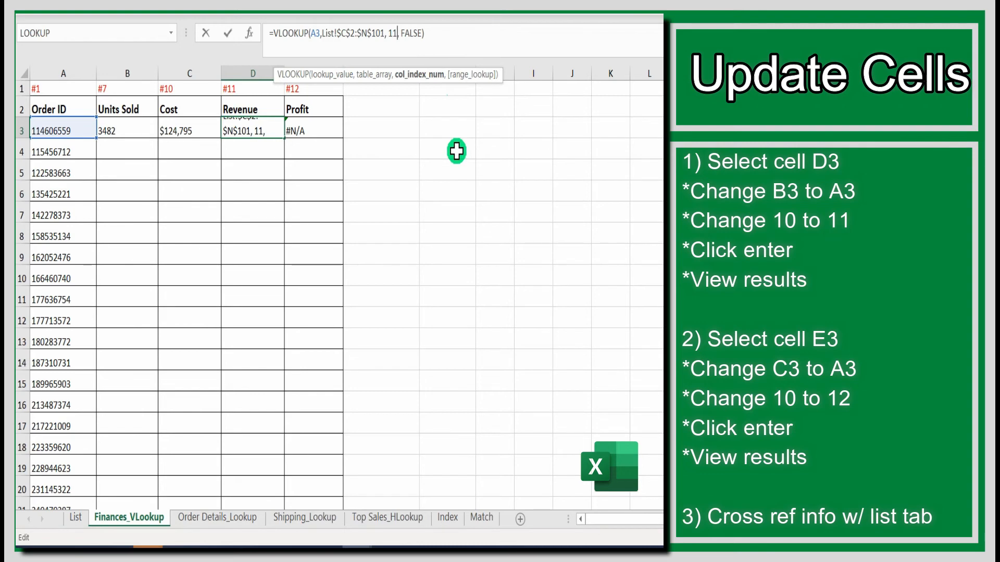
key("Return")
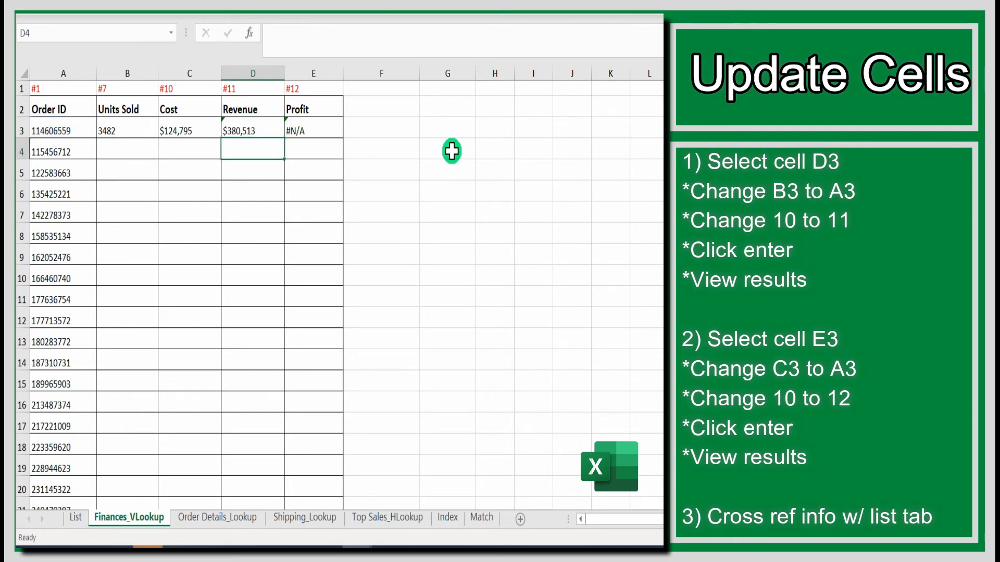
Step: Change the Profit formula in E3 to use A3 as the lookup value and 12 as the column index
left_click(324, 123)
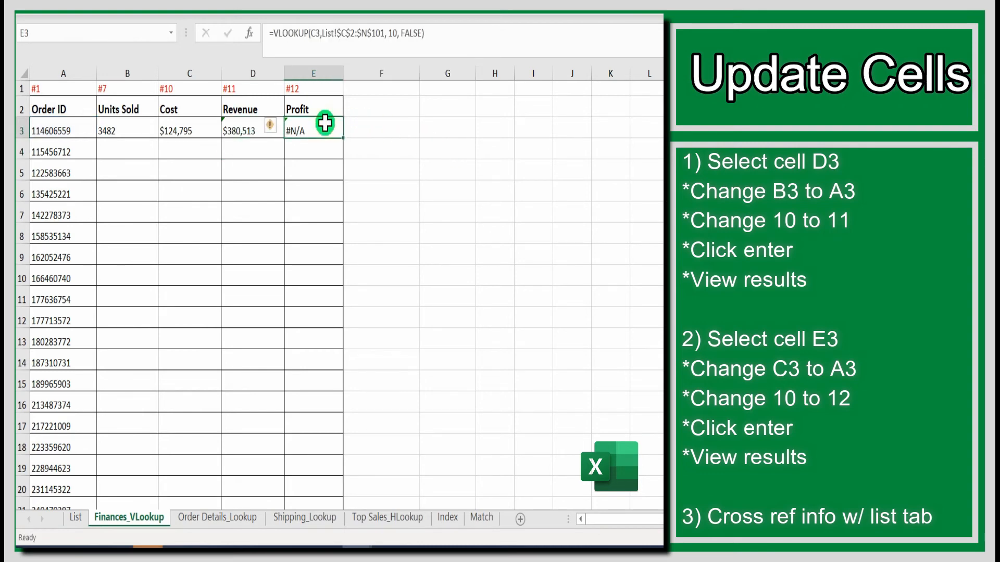
left_click(316, 33)
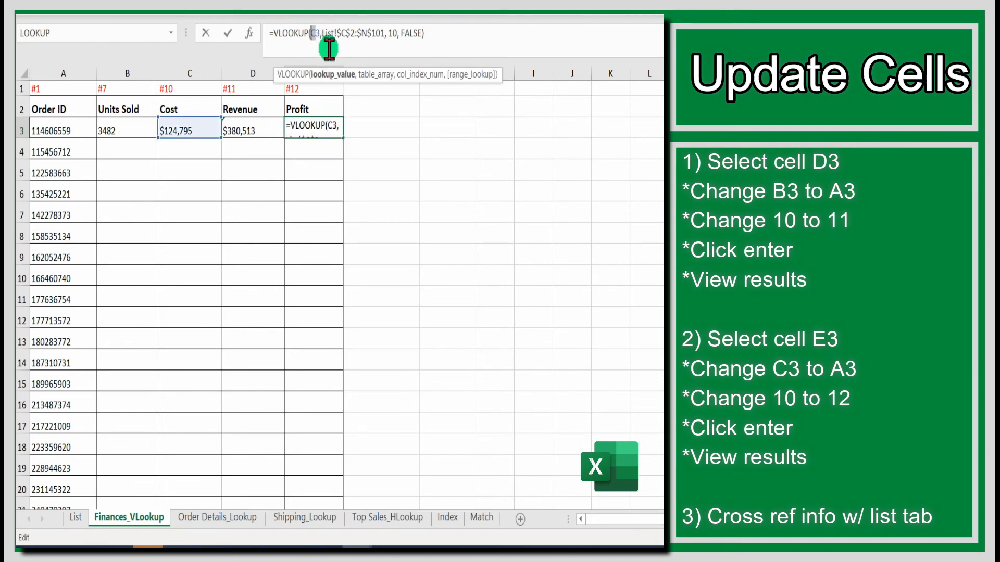
type("A")
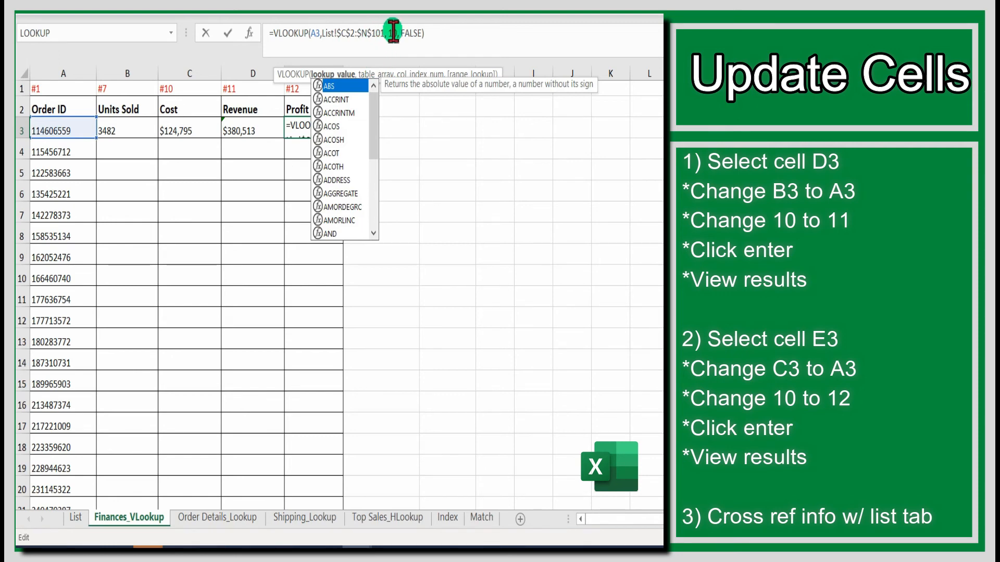
left_click(396, 33)
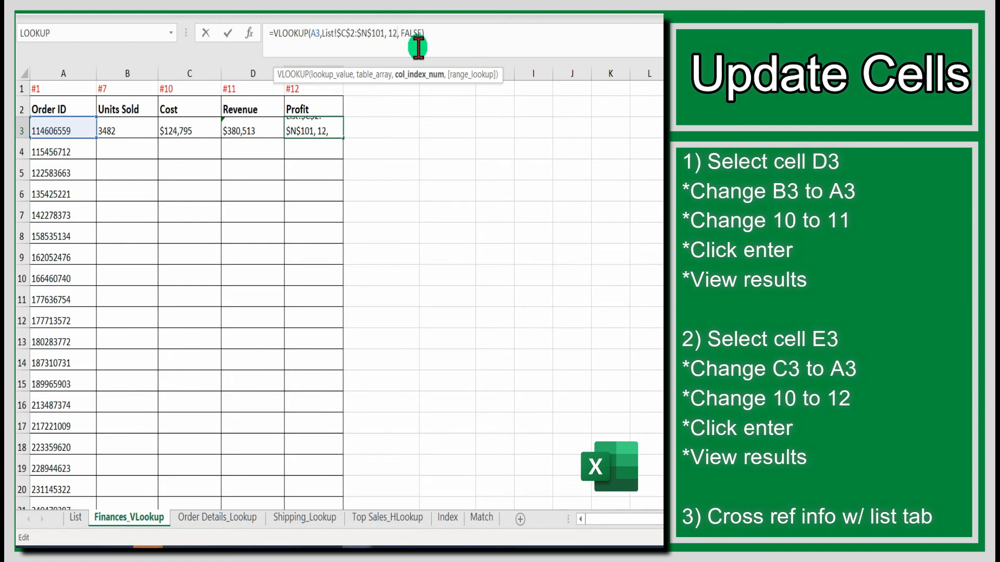
type("2")
key("Return")
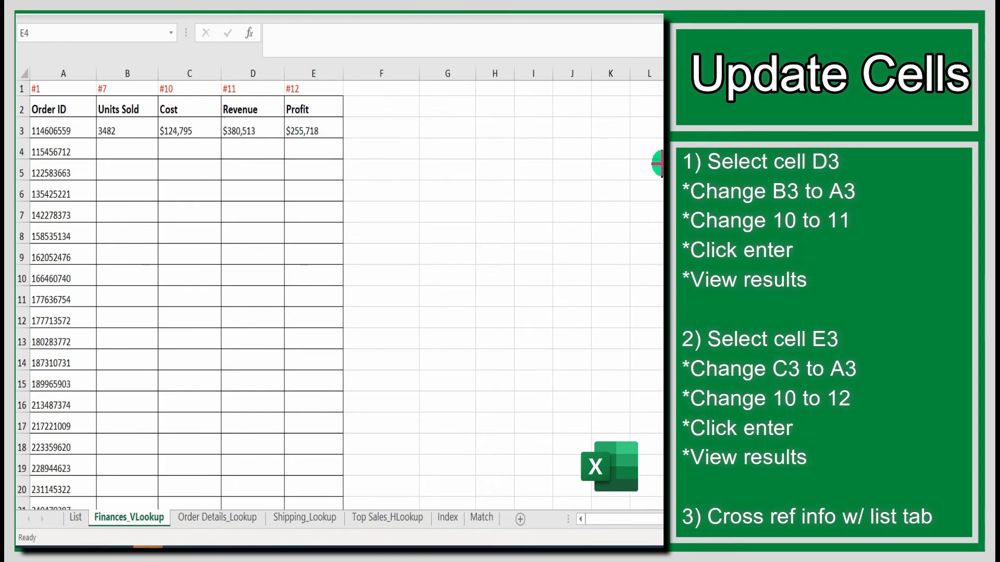
Step: Cross-check the first order's looked-up values against the List sheet, and return to the Finances_VLookup sheet
left_click(81, 513)
left_click(77, 517)
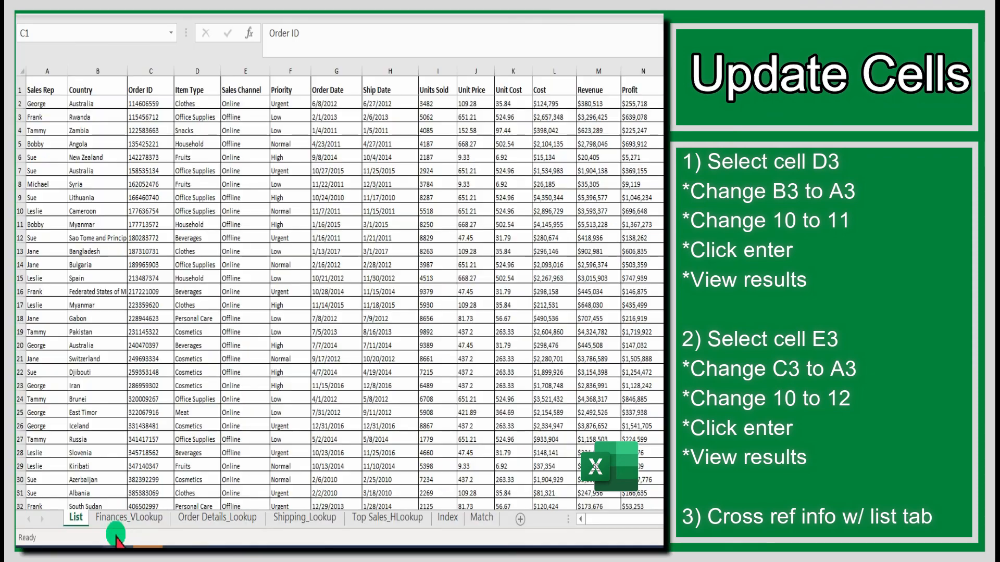
left_click(119, 518)
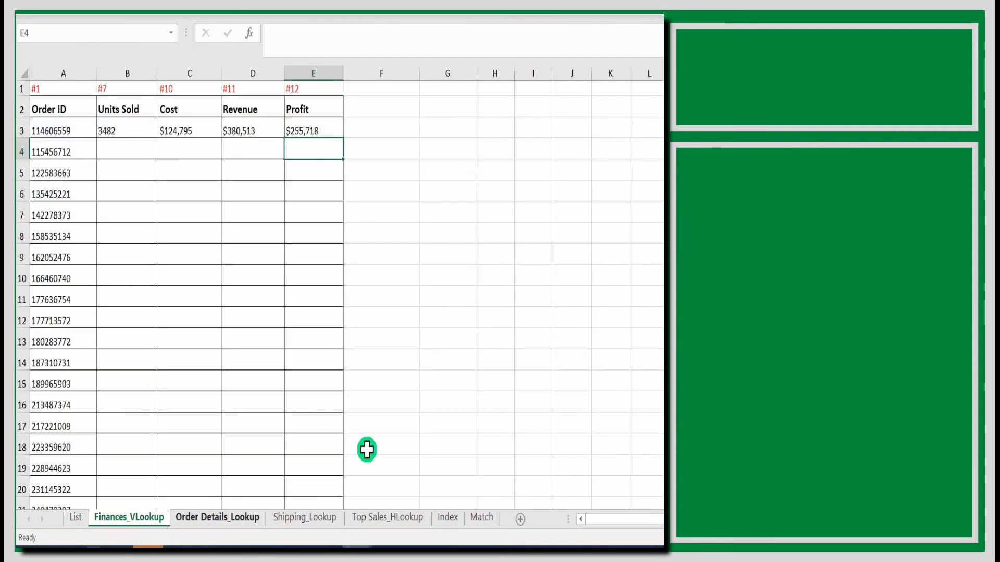
Step: Auto-fill the formulas in B3:E3 down to row 102 for all Order IDs and review the filled rows
left_click(438, 167)
left_click_drag(106, 126, 300, 132)
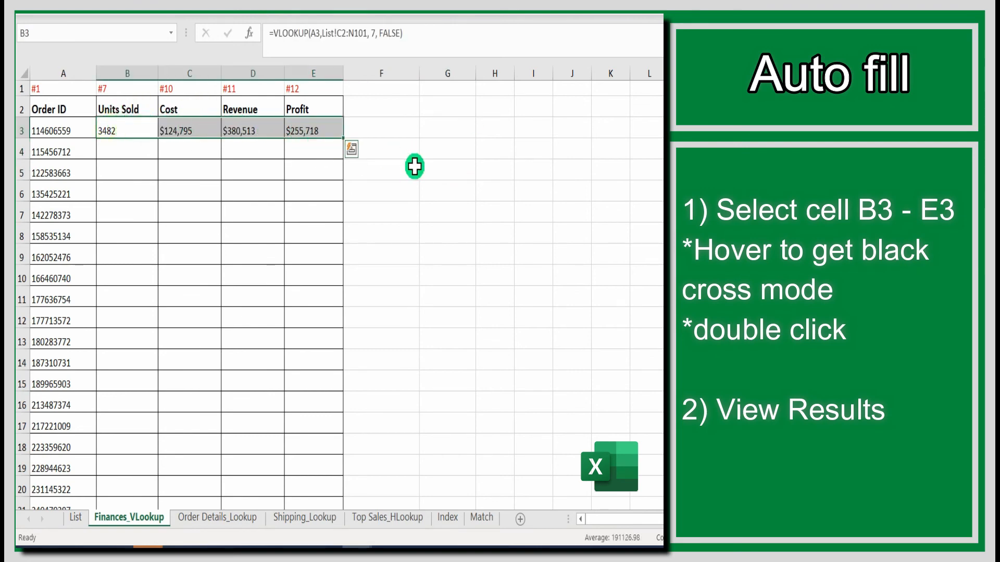
double_click(343, 137)
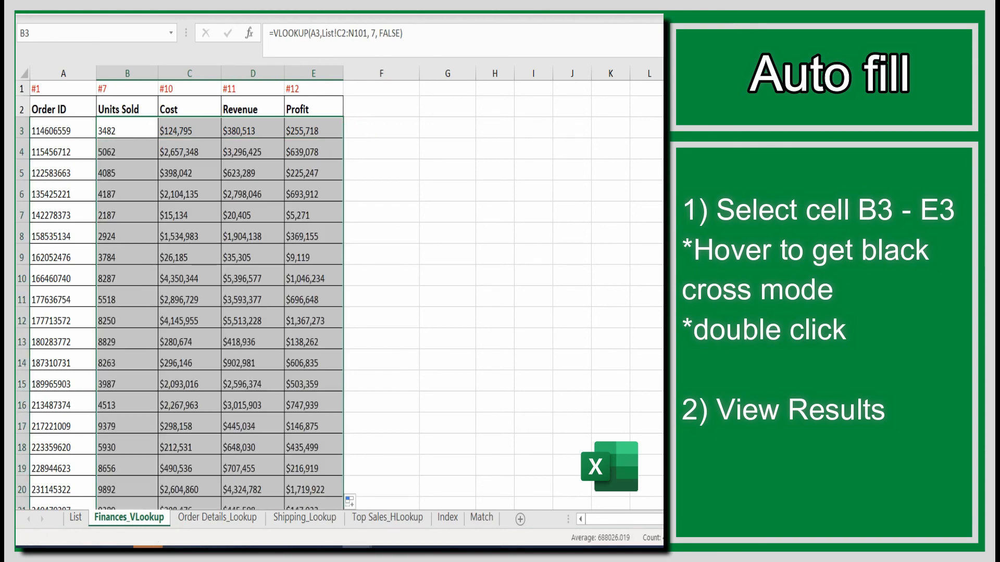
scroll(339, 294, "down", 20)
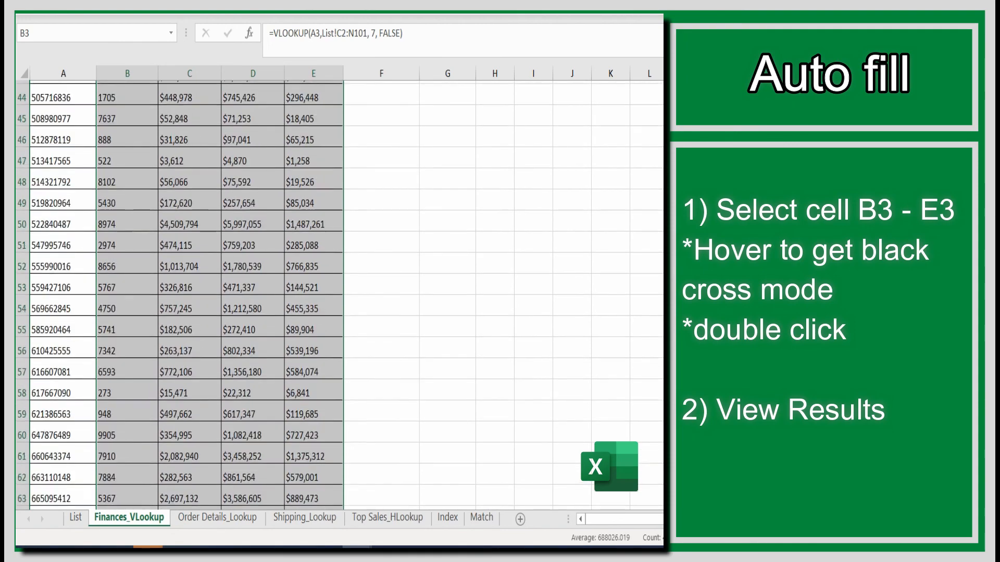
scroll(338, 294, "down", 7)
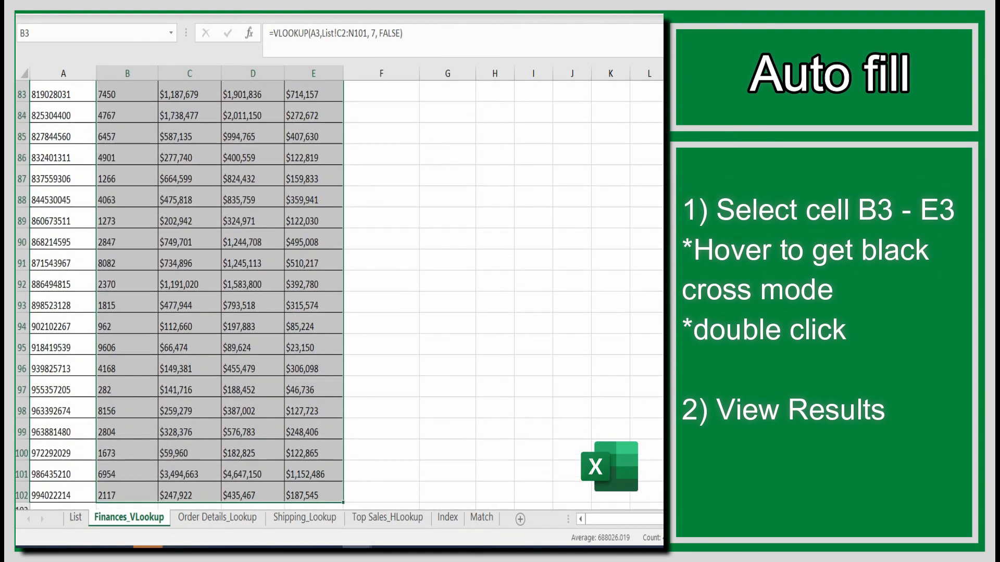
scroll(338, 294, "up", 20)
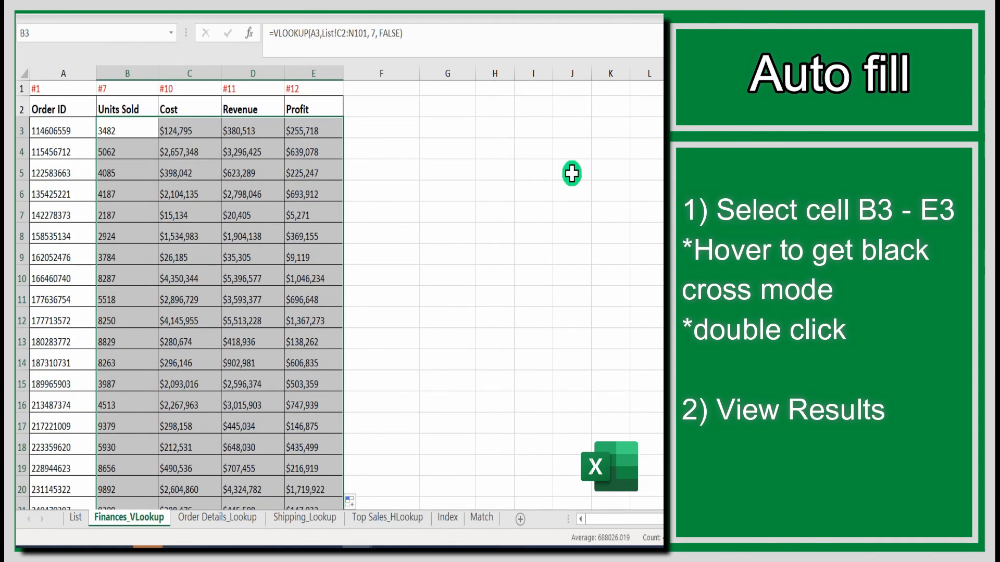
left_click(572, 169)
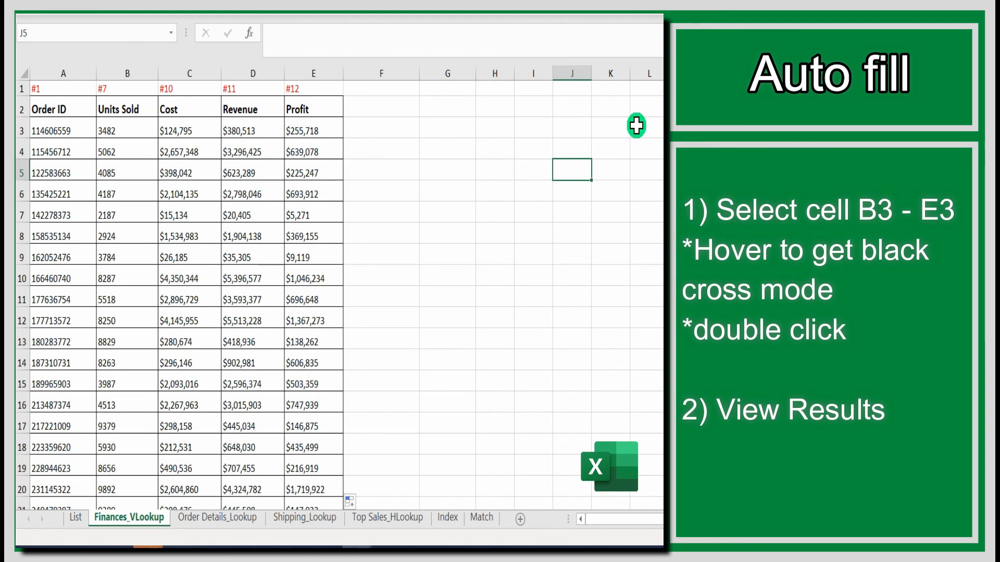